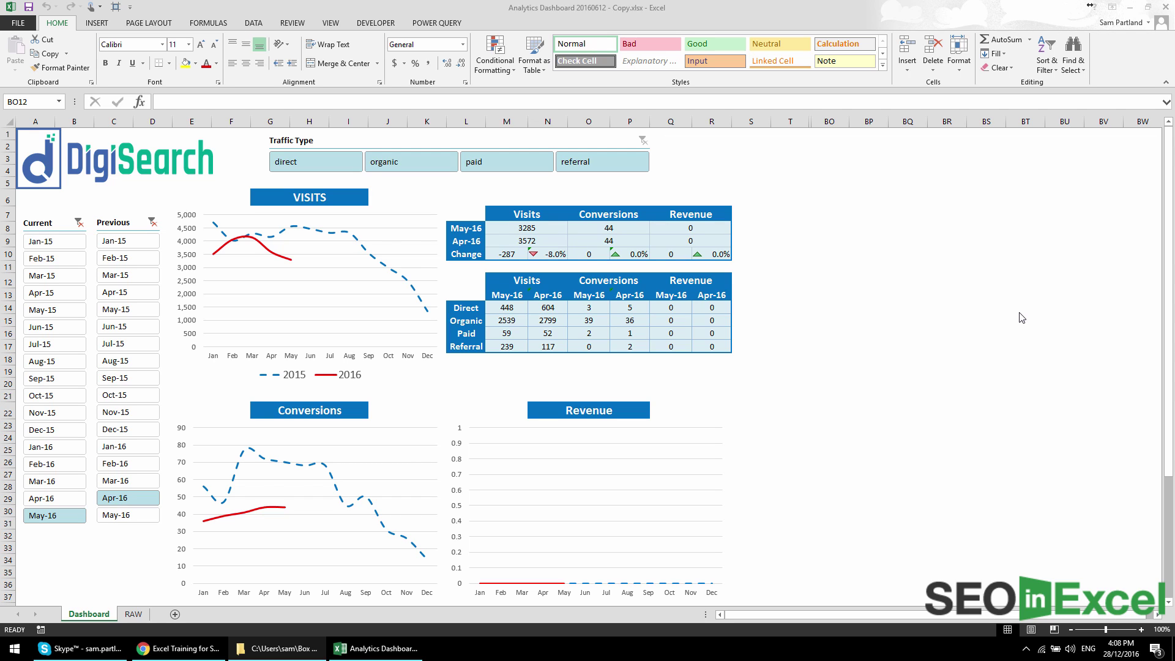
# Step: Try refreshing the Revenue chart's data and dismiss the source-file error
pyautogui.rightClick(490, 429)
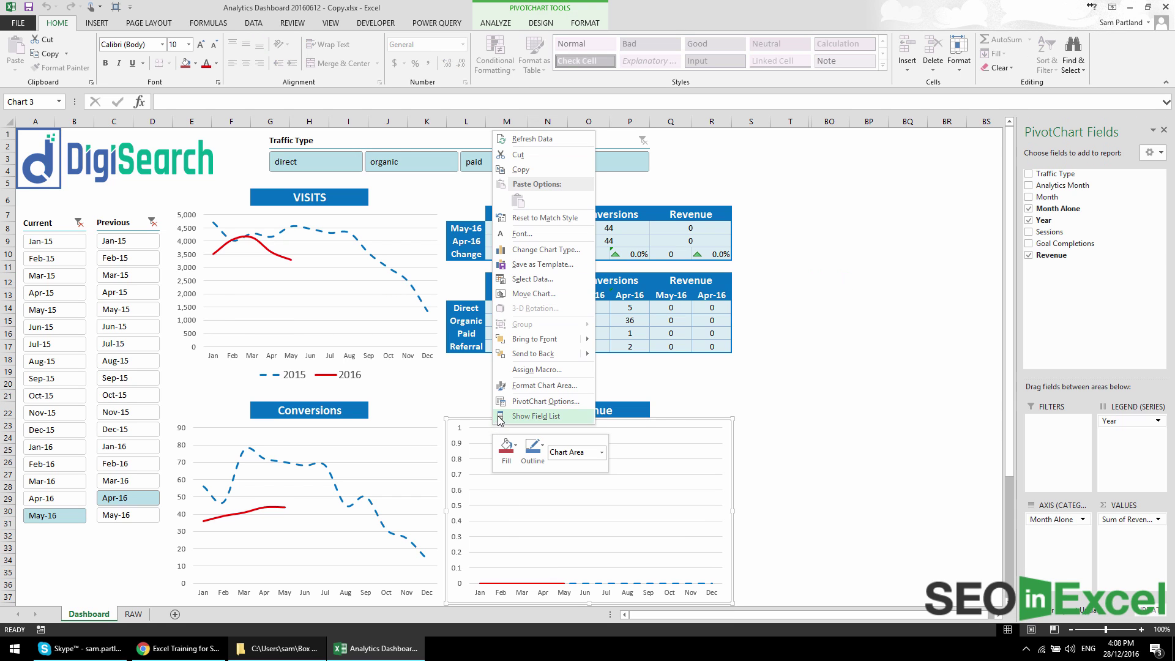
pyautogui.click(543, 140)
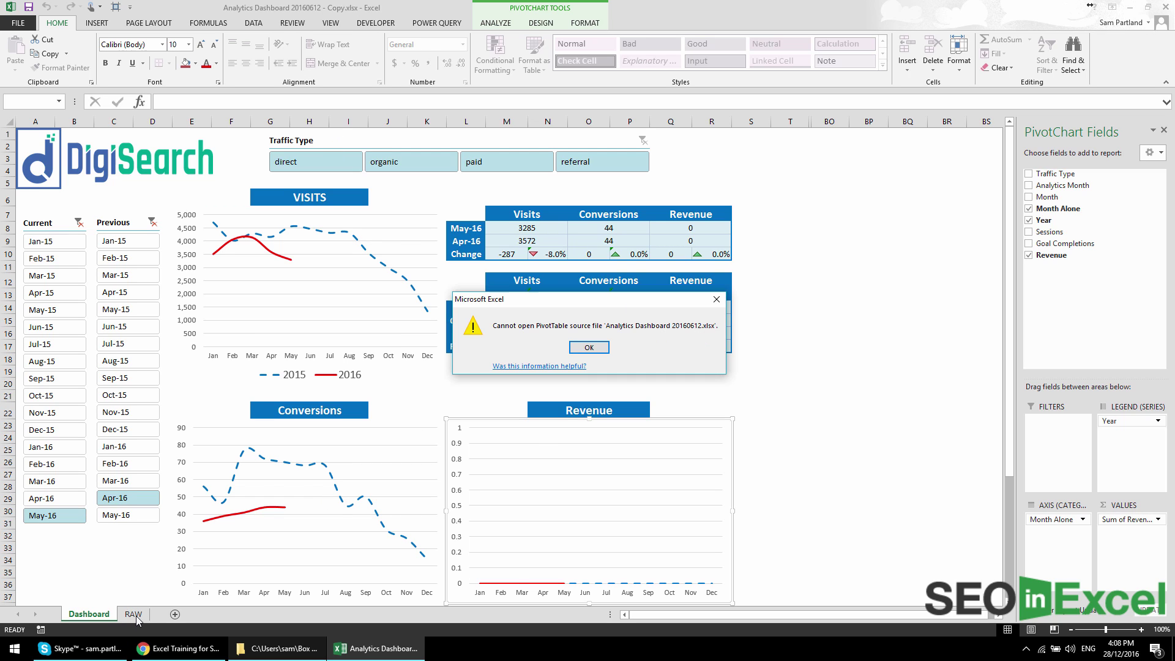
pyautogui.click(589, 347)
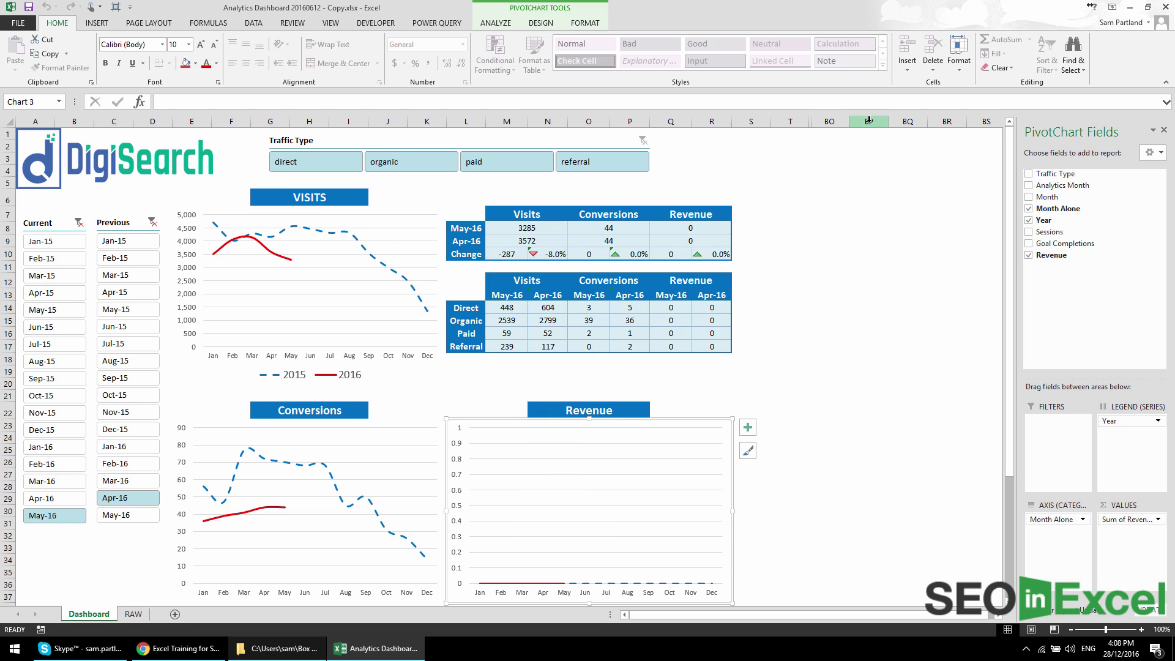
# Step: Unhide columns T through BO and scroll to view the pivot tables behind the charts
pyautogui.moveTo(830, 121); pyautogui.dragTo(794, 121)
pyautogui.rightClick(794, 121)
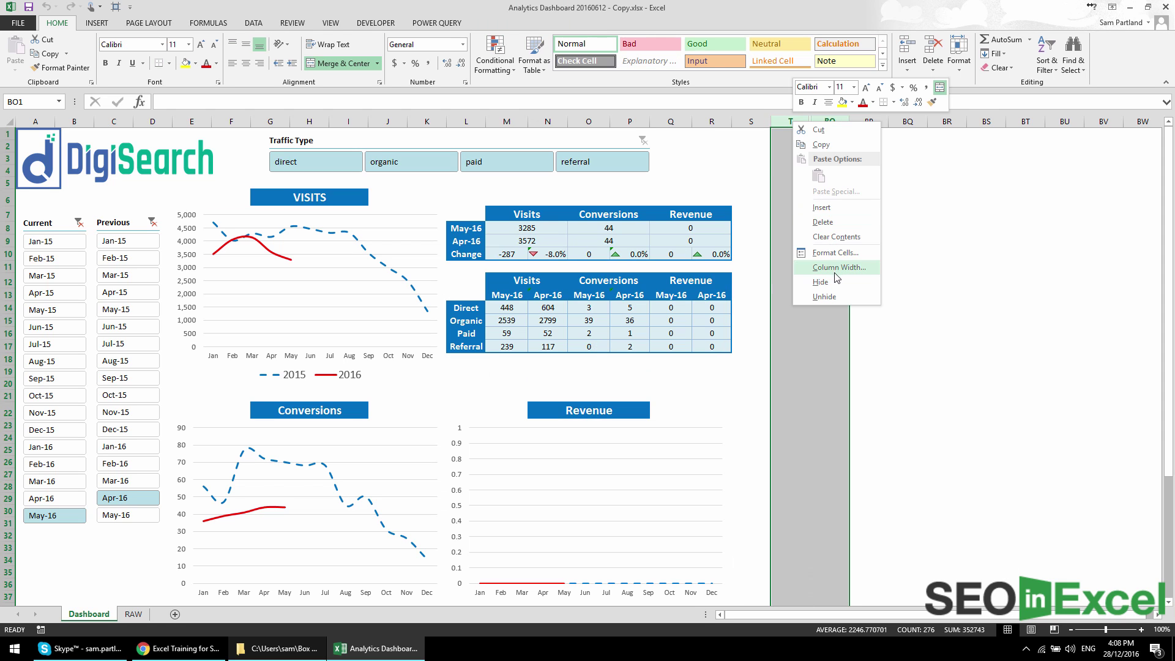
pyautogui.click(836, 296)
pyautogui.click(609, 412)
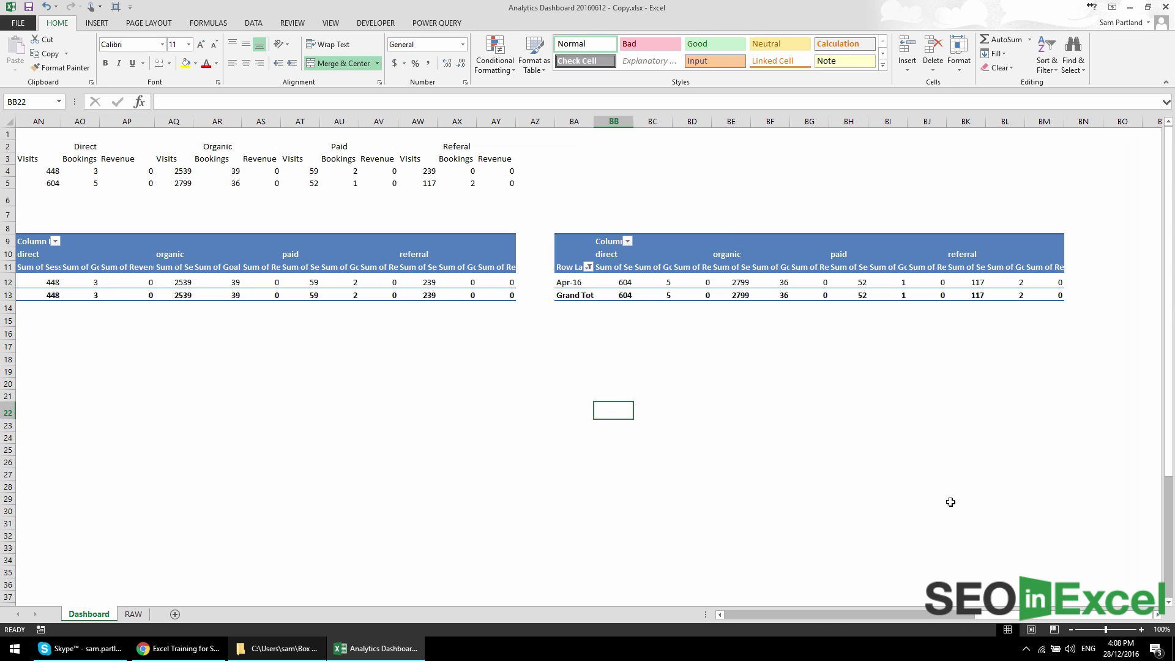
pyautogui.moveTo(1023, 616); pyautogui.dragTo(794, 532)
pyautogui.scroll(-9, 475, 257)
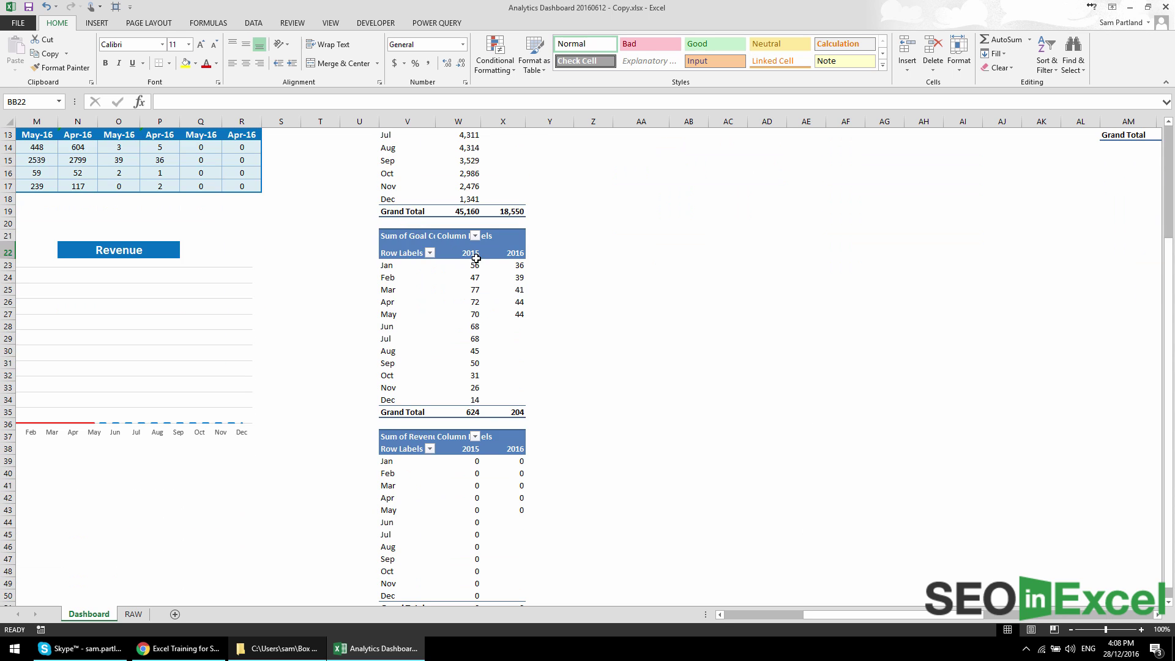
pyautogui.scroll(9, 462, 373)
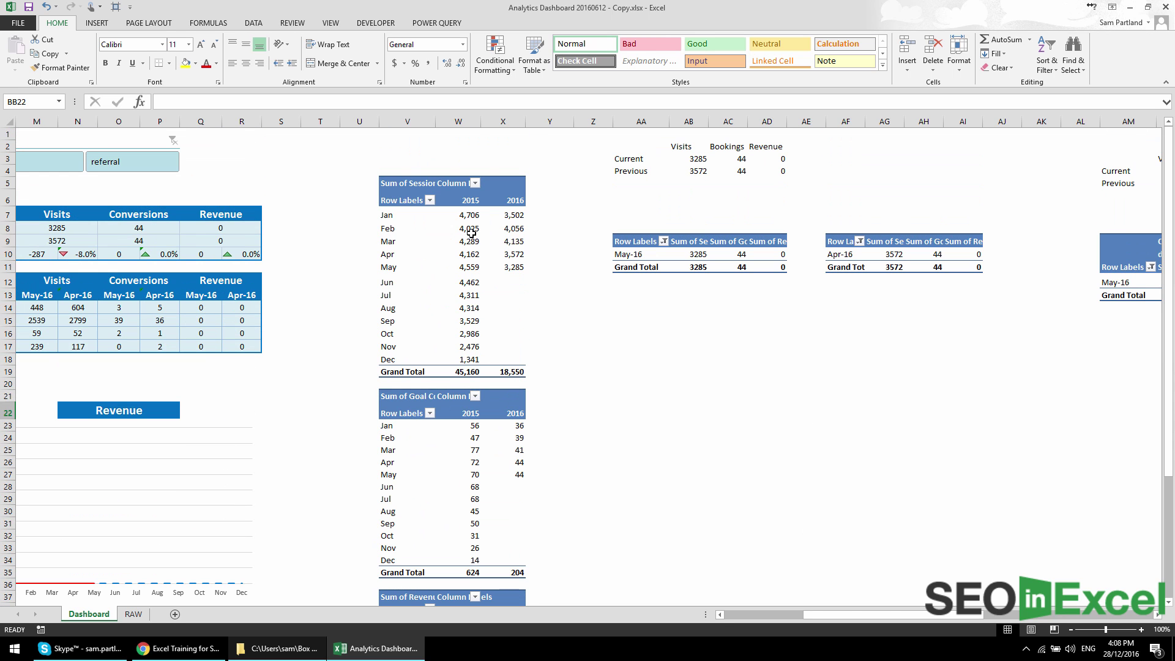
# Step: Open the Change Data Source dialog for the Sessions pivot table
pyautogui.click(451, 252)
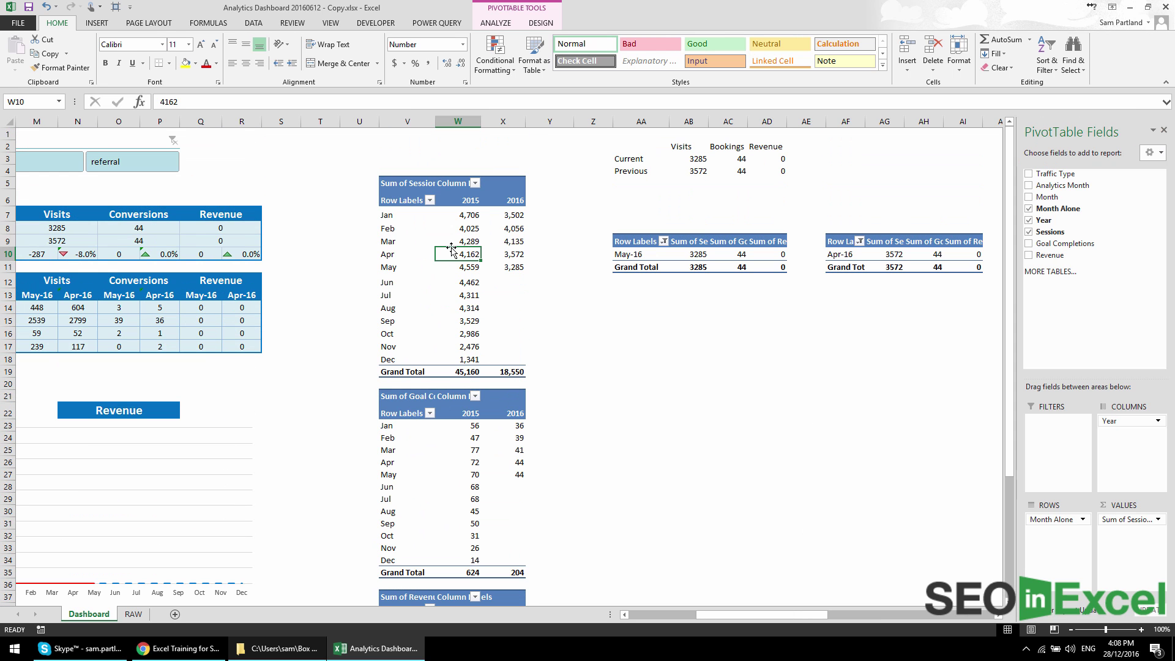
pyautogui.click(500, 24)
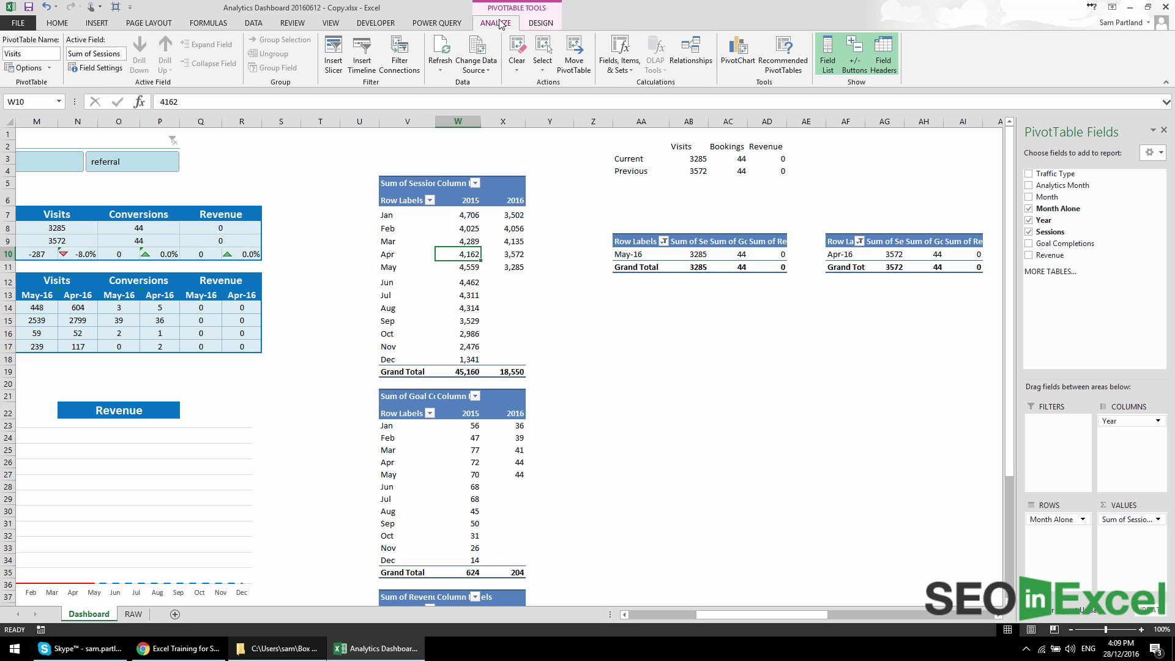
pyautogui.click(477, 71)
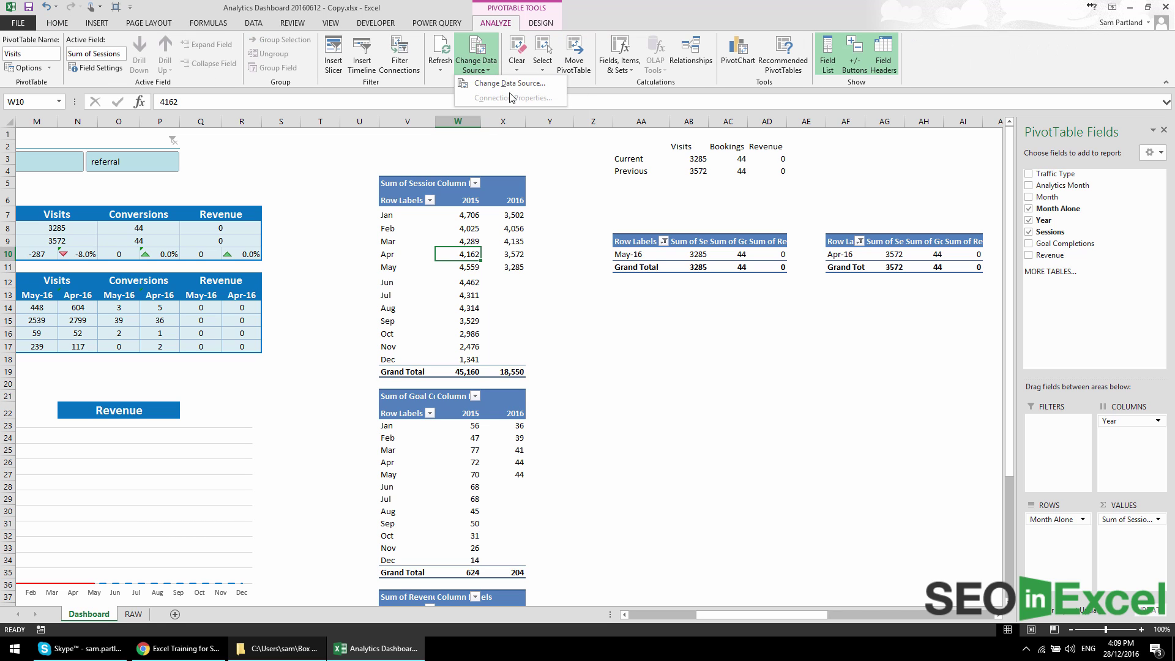
pyautogui.click(513, 84)
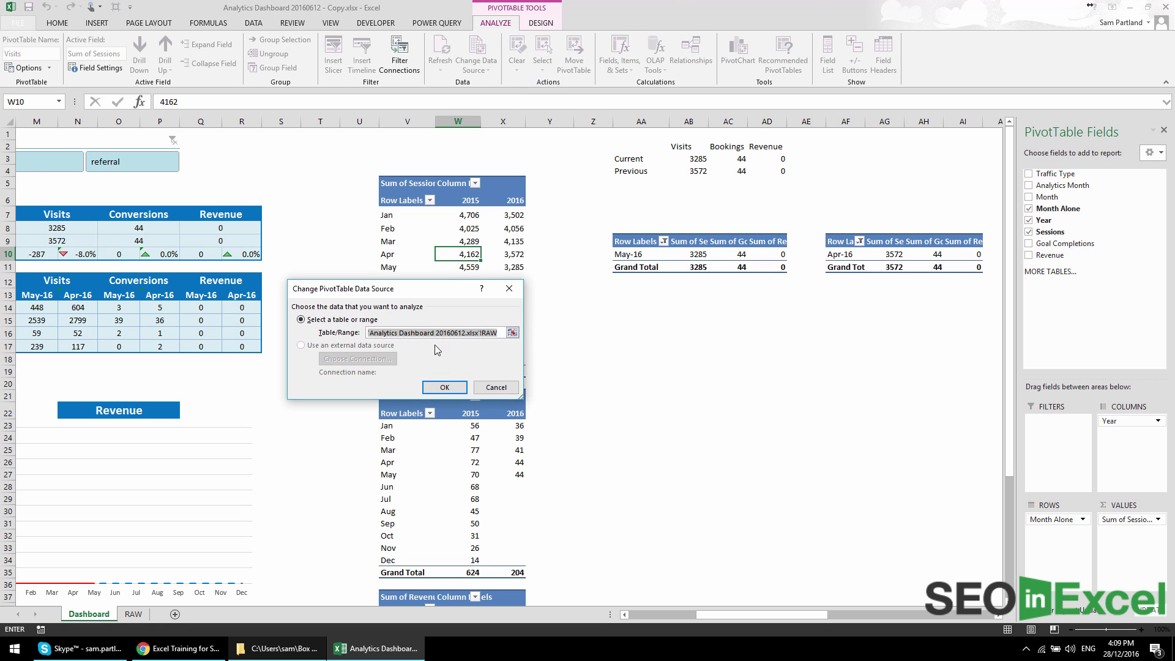
# Step: Inspect the Table/Range reference 'Analytics Dashboard 20160612.xlsx'!RAW, highlighting its file-name and RAW parts
pyautogui.click(500, 333)
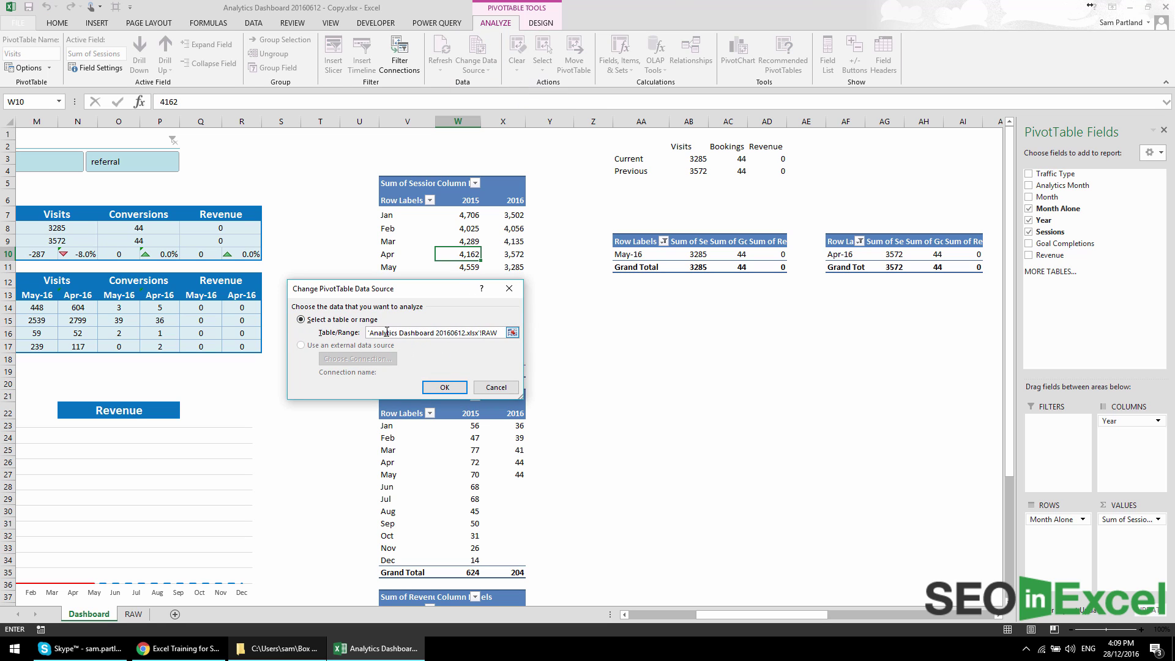
pyautogui.moveTo(371, 332); pyautogui.dragTo(455, 334)
pyautogui.click(463, 333)
pyautogui.moveTo(485, 334); pyautogui.dragTo(370, 334)
pyautogui.click(483, 334)
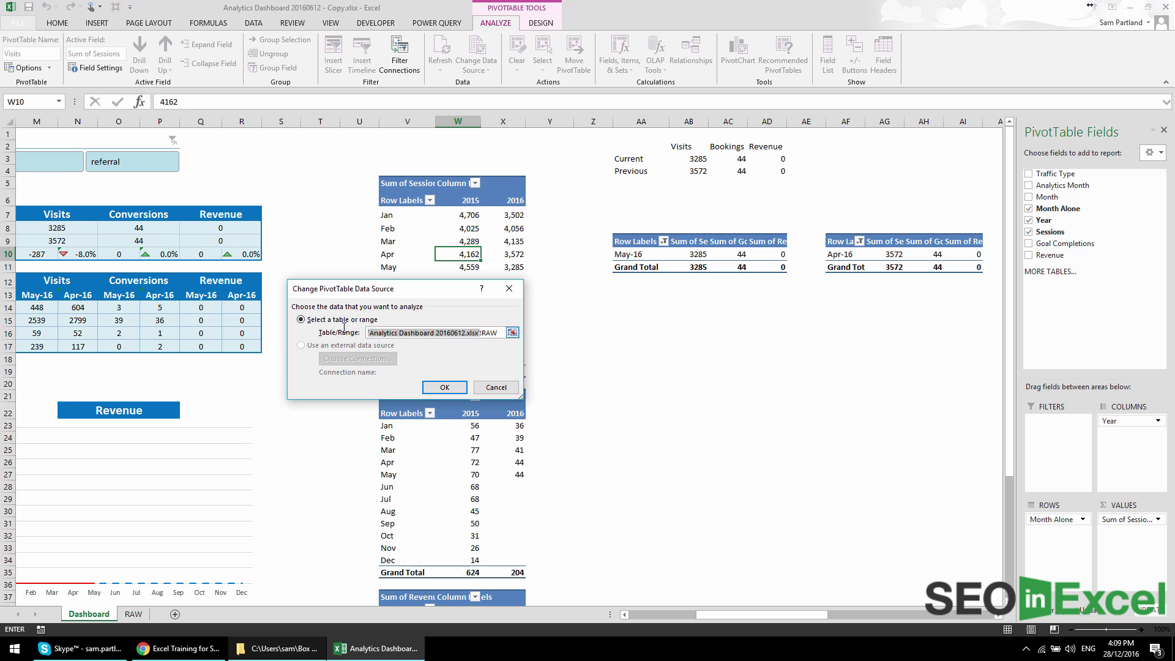
pyautogui.click(433, 332)
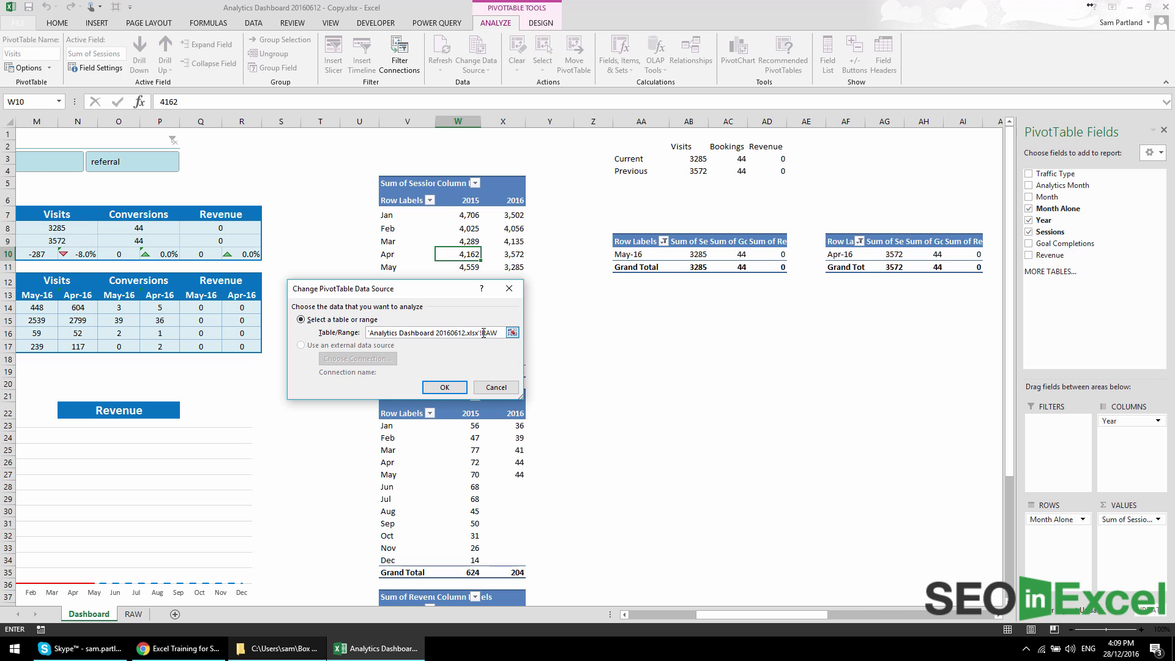
pyautogui.moveTo(484, 333); pyautogui.dragTo(353, 332)
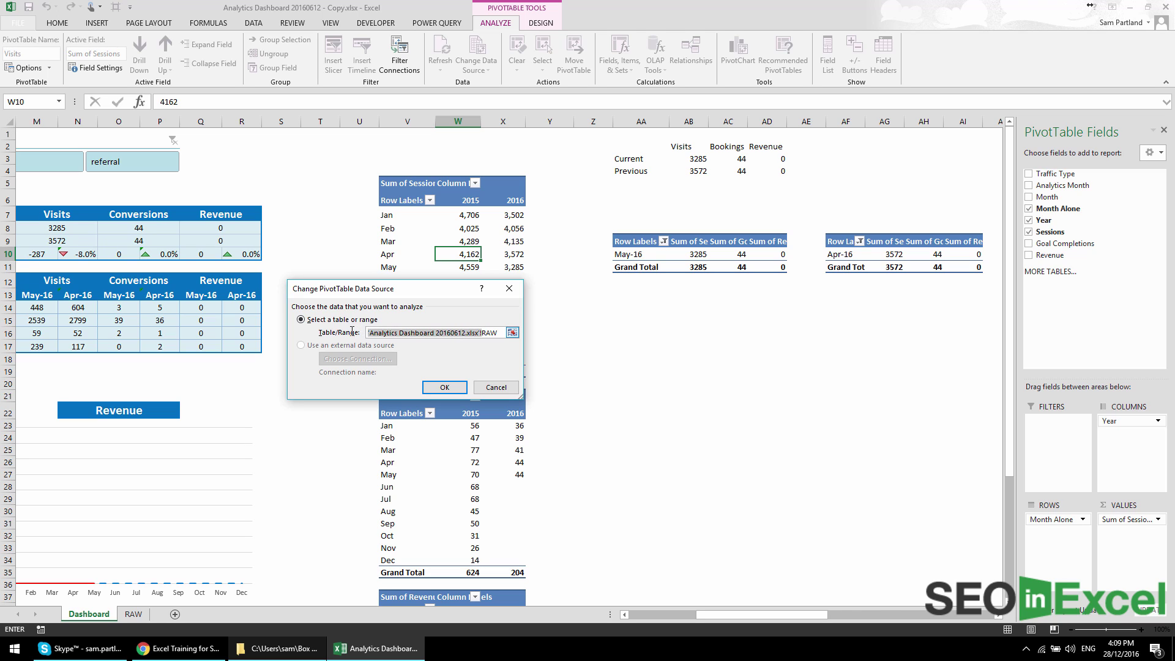
pyautogui.click(482, 335)
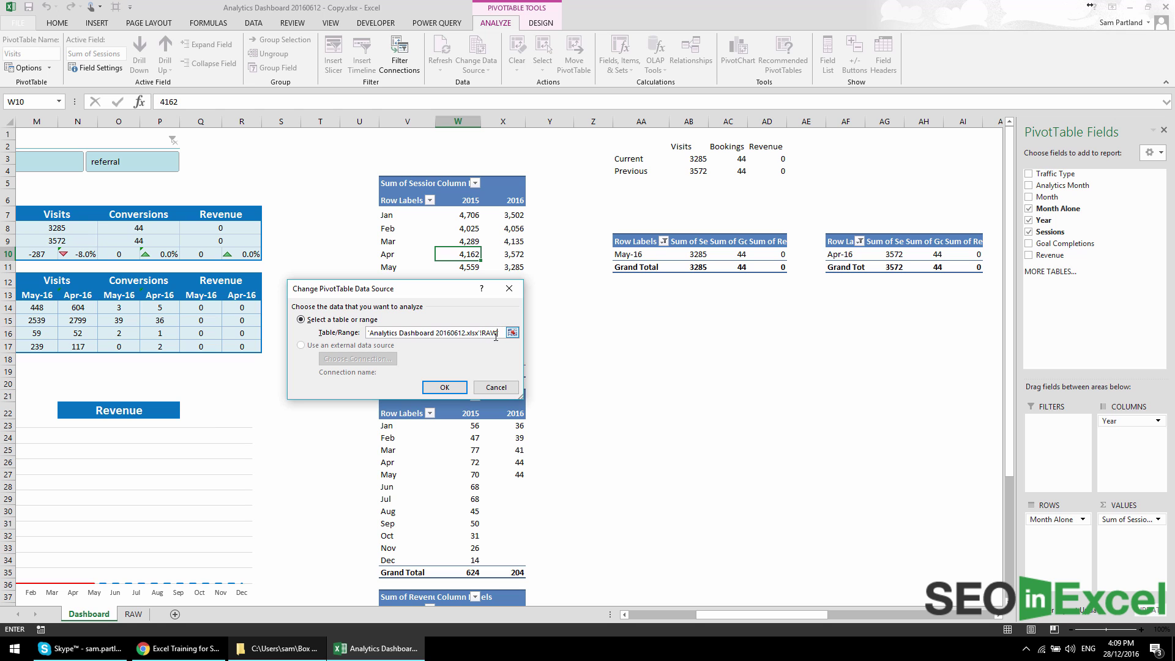
# Step: Cancel the dialog, verify the RAW sheet's table is named RAW, and return to the Dashboard pivots
pyautogui.click(133, 614)
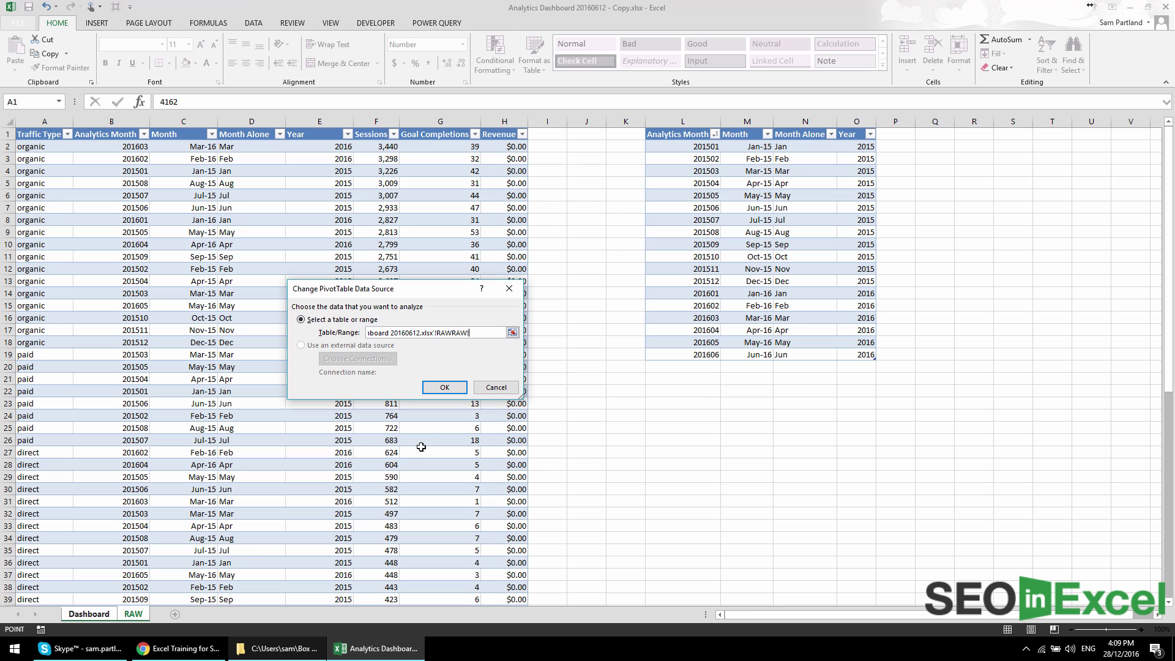
pyautogui.click(444, 387)
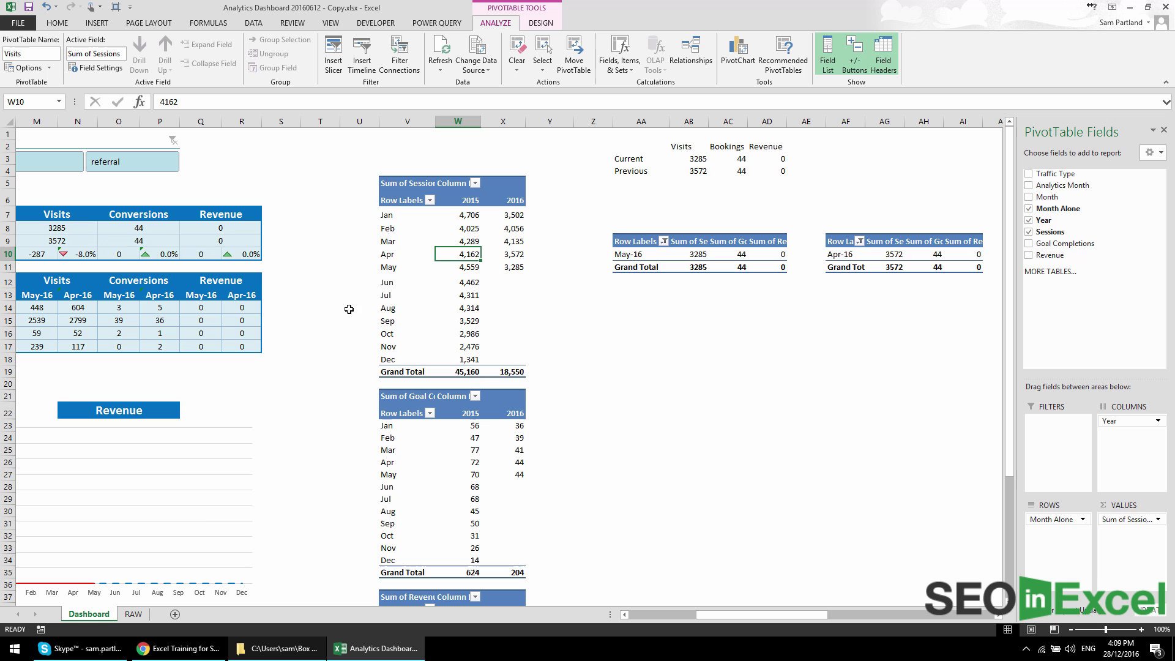
pyautogui.click(134, 614)
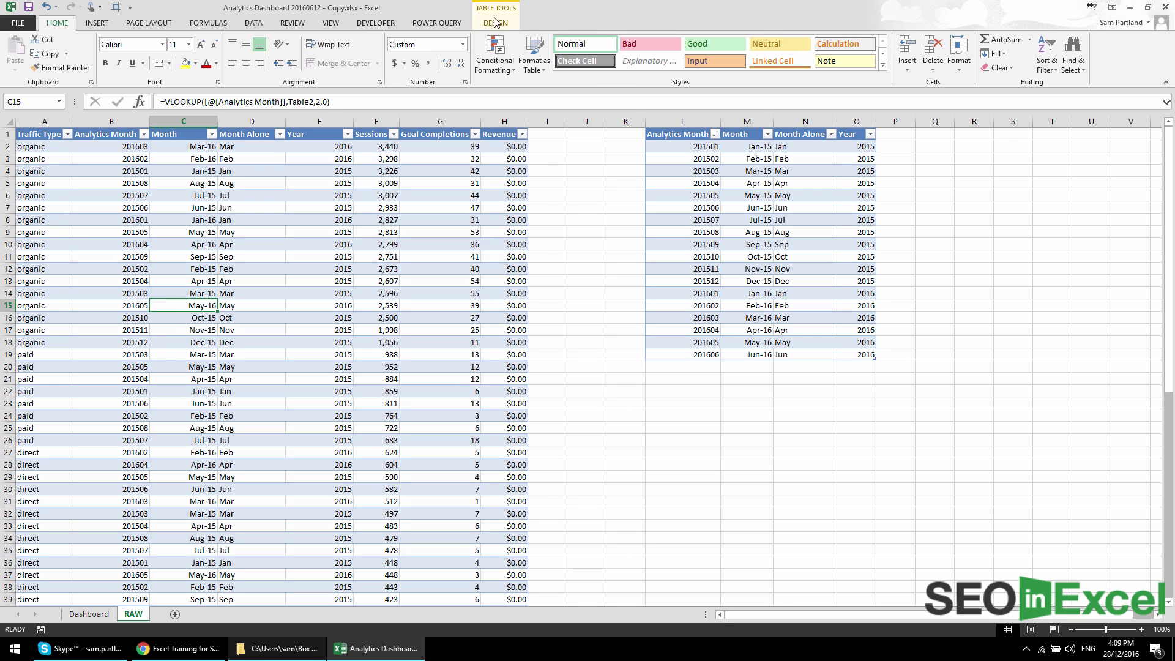
pyautogui.scroll(-9, 237, 32)
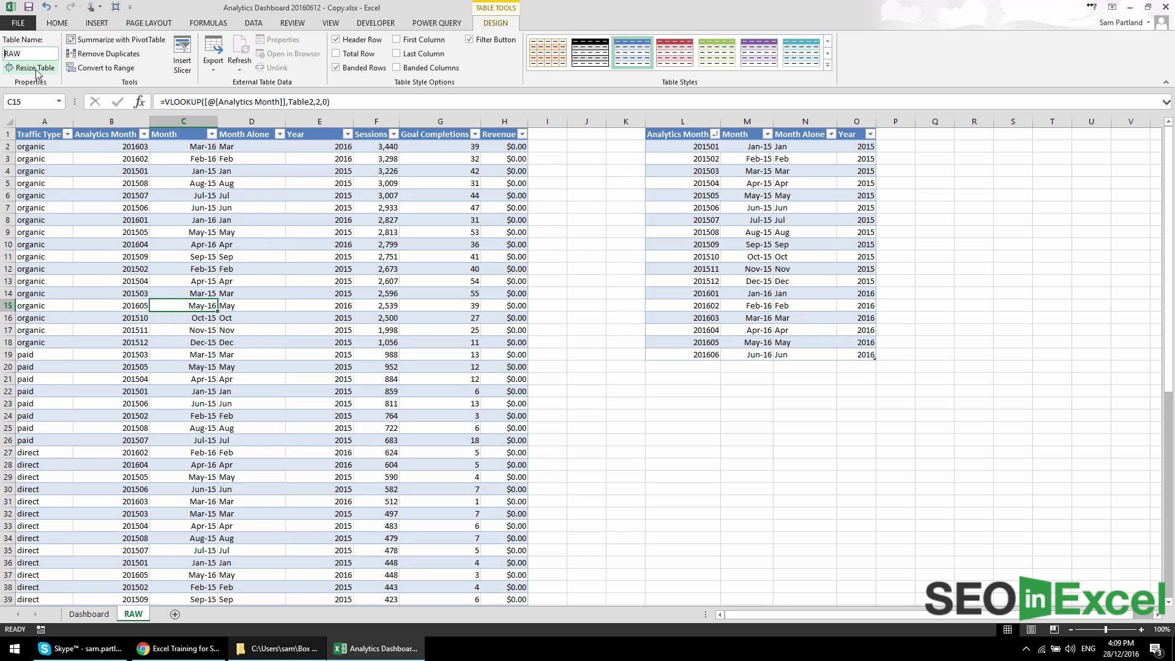
pyautogui.click(177, 178)
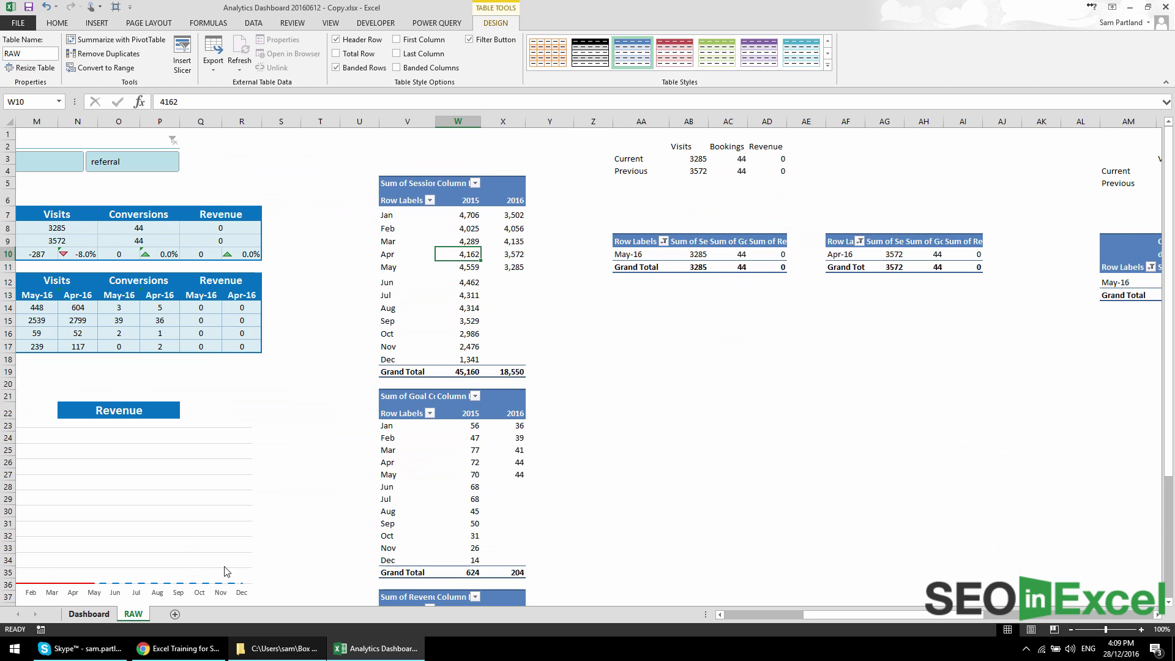
pyautogui.click(89, 614)
pyautogui.click(504, 28)
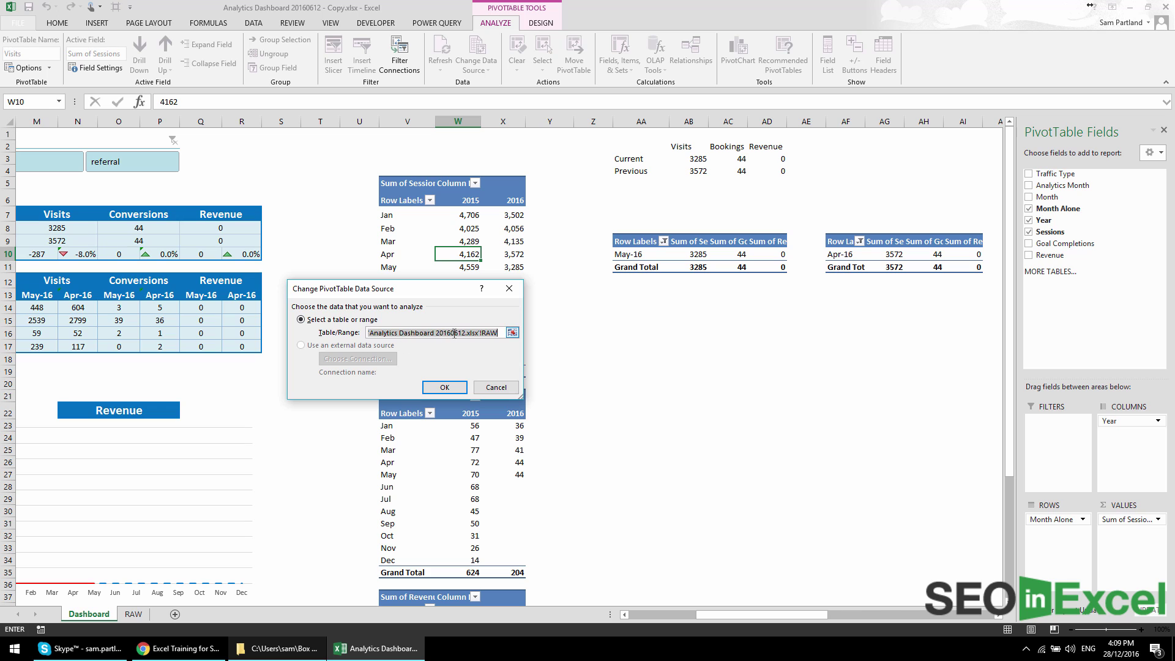
pyautogui.moveTo(481, 334); pyautogui.dragTo(313, 338)
pyautogui.press('BackSpace')
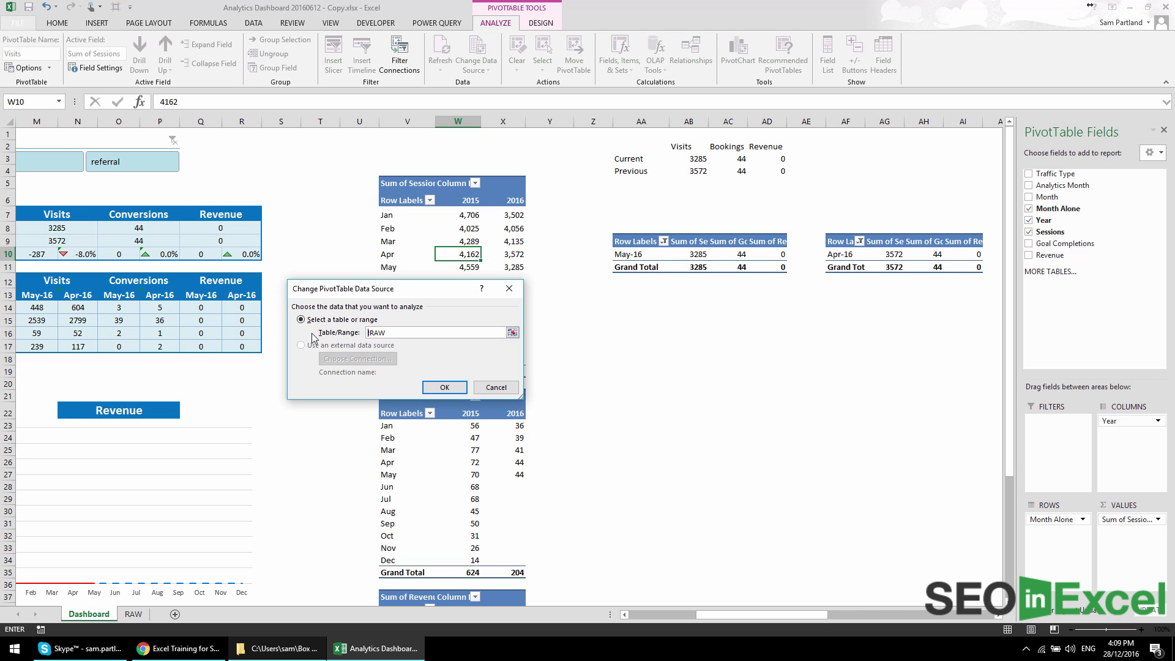
pyautogui.click(447, 388)
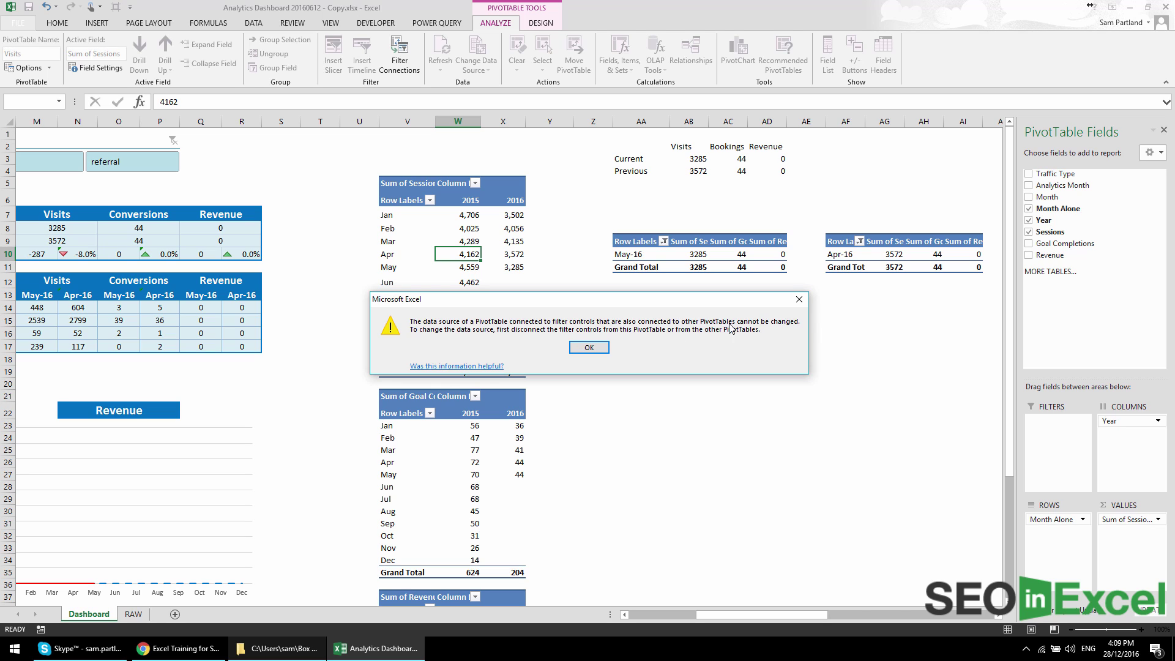
pyautogui.click(799, 299)
pyautogui.moveTo(707, 614); pyautogui.dragTo(642, 615)
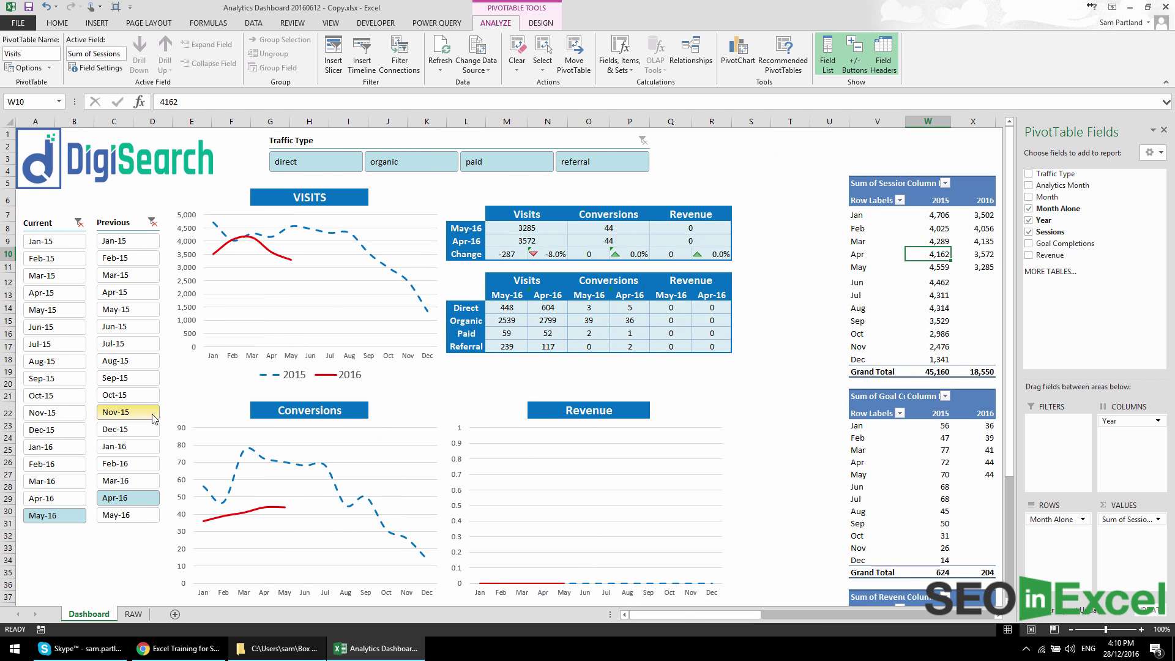
# Step: Disconnect the Previous slicer from the Previous and PreviousChannels pivot tables
pyautogui.rightClick(123, 225)
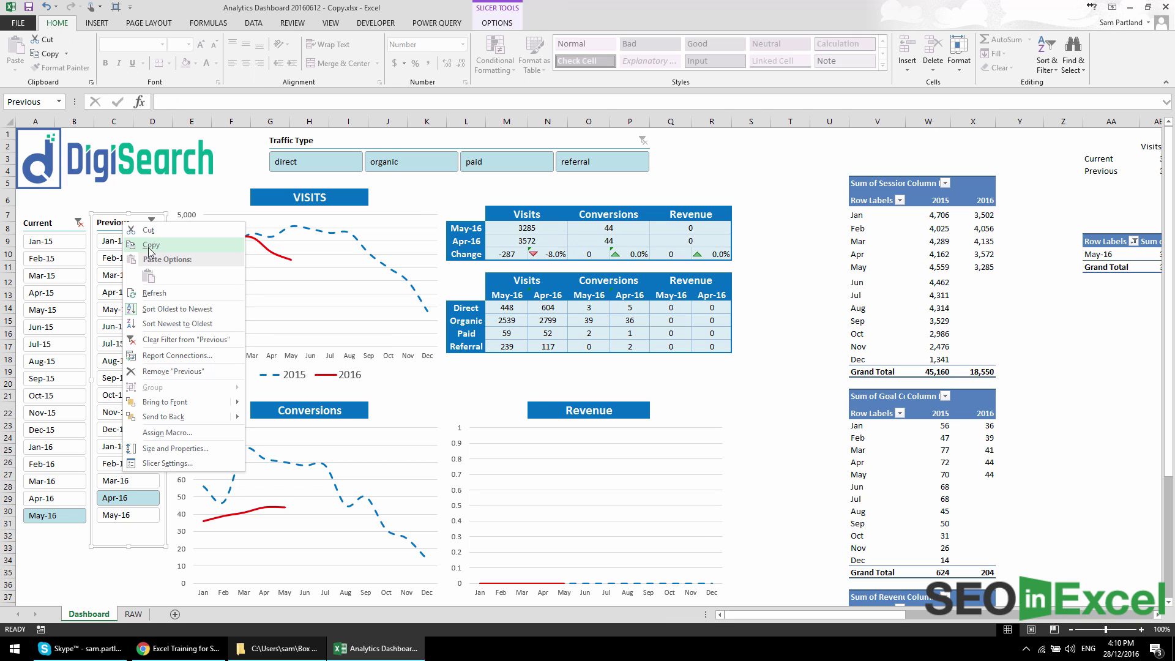
pyautogui.click(177, 356)
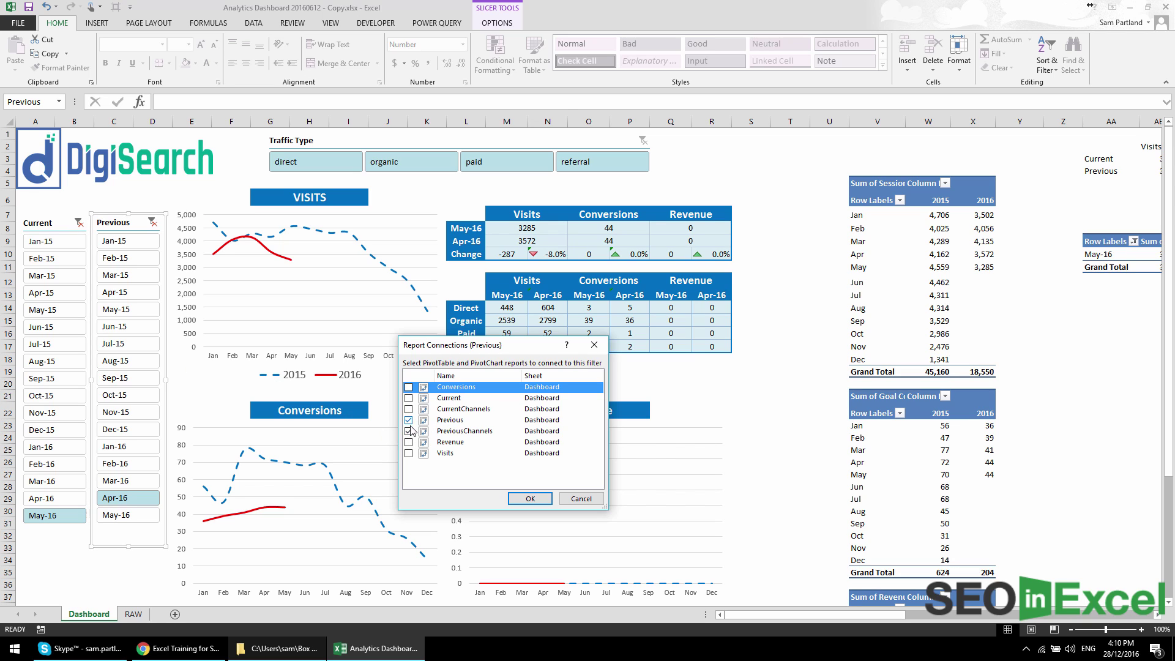
pyautogui.click(408, 431)
pyautogui.click(409, 420)
pyautogui.click(408, 431)
pyautogui.click(530, 499)
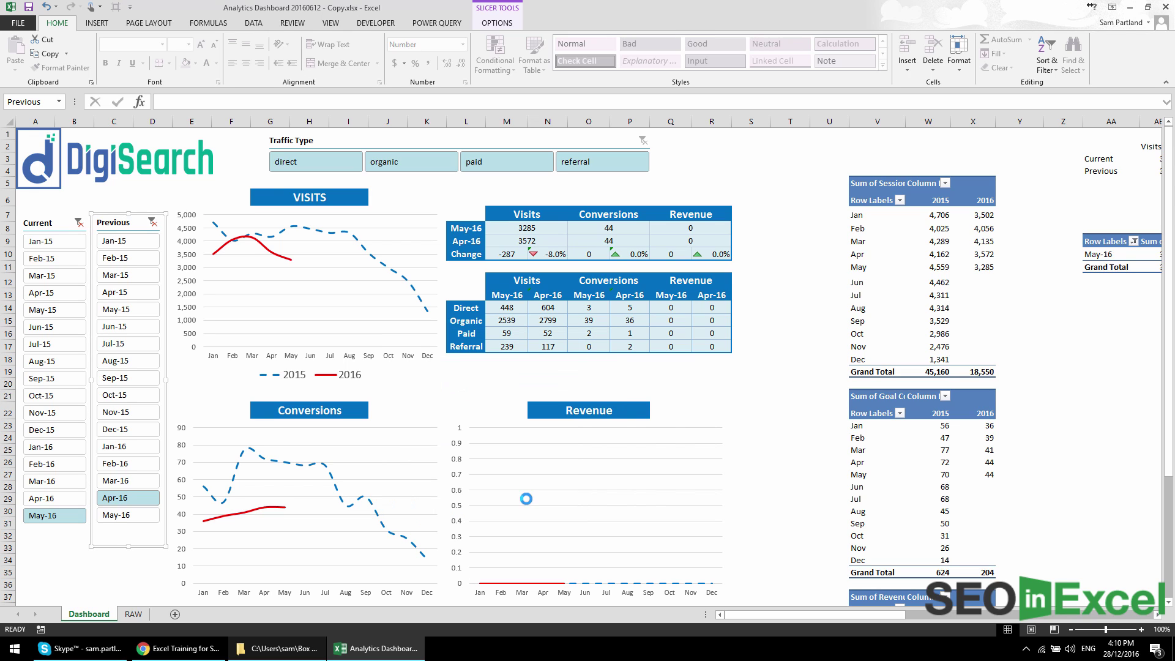
# Step: Disconnect the Current slicer from the Current and CurrentChannels pivot tables
pyautogui.rightClick(59, 223)
pyautogui.click(112, 356)
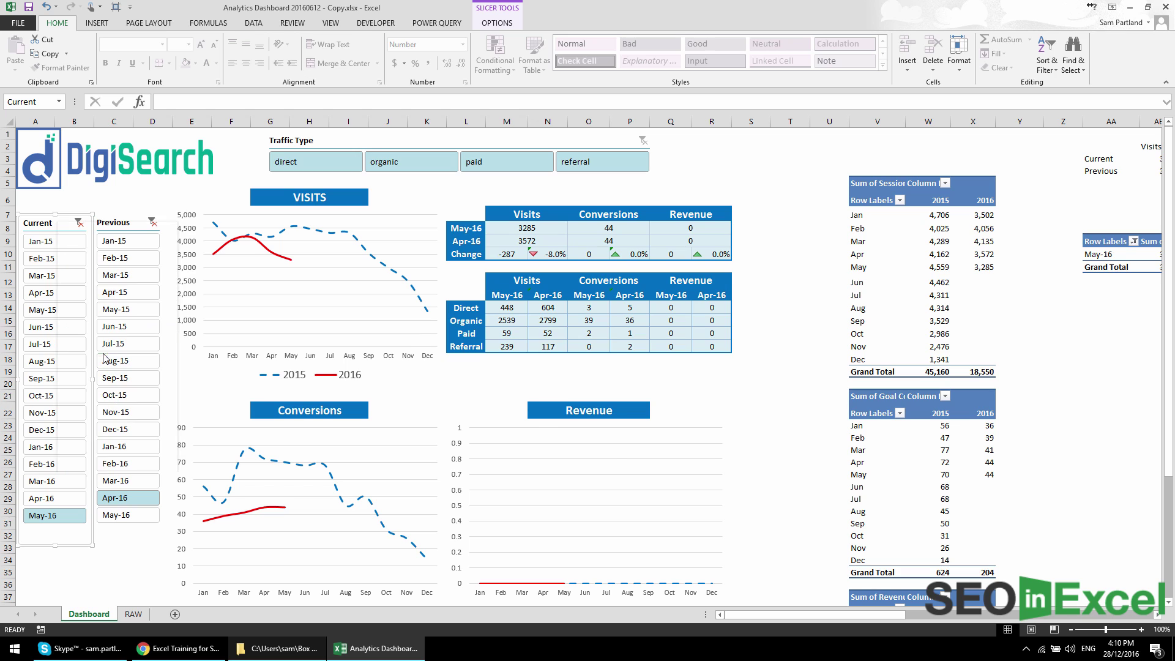
pyautogui.click(408, 398)
pyautogui.click(408, 409)
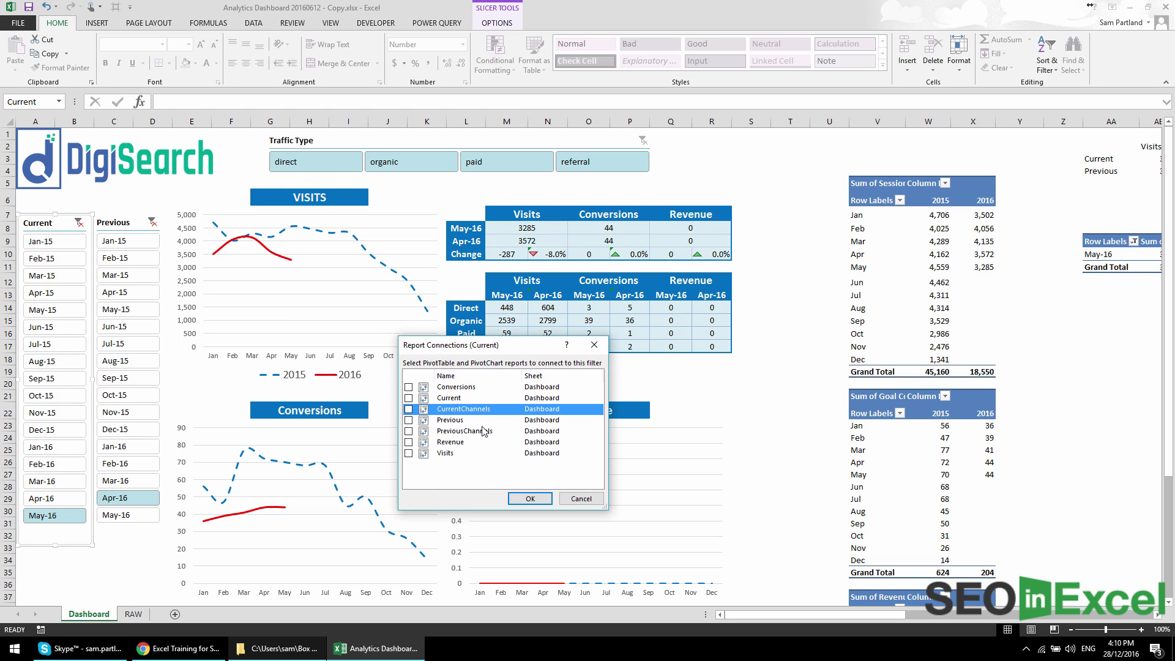
pyautogui.click(519, 497)
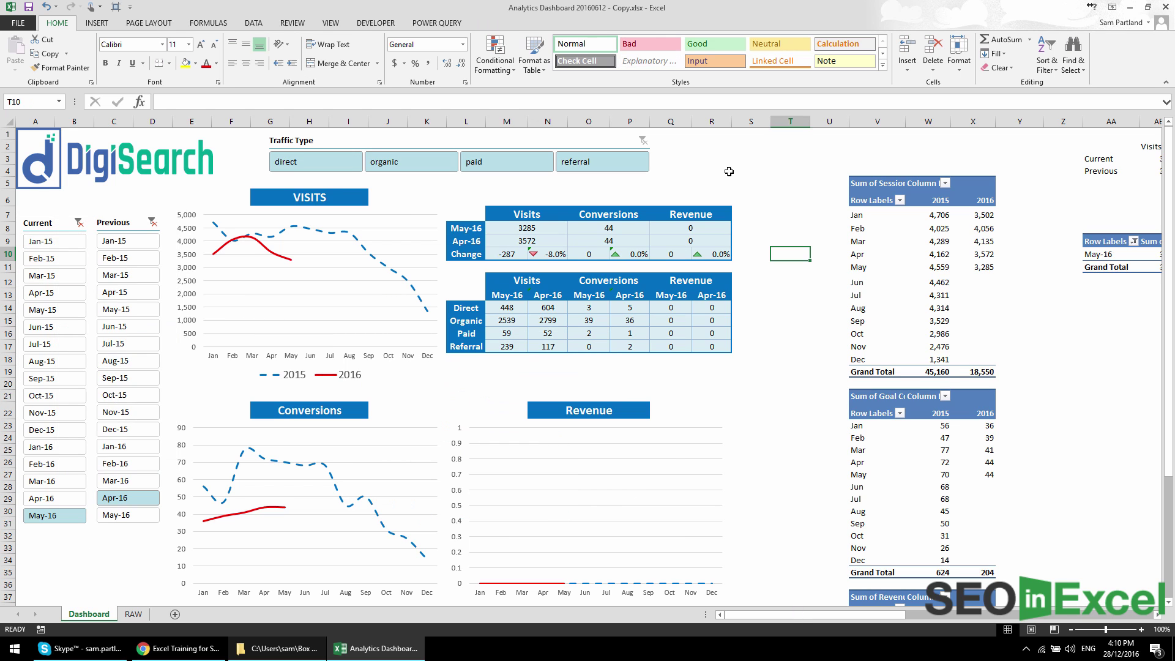
# Step: Untick Conversions, Current, Previous, Revenue and Visits in the Traffic Type slicer's report connections
pyautogui.click(803, 169)
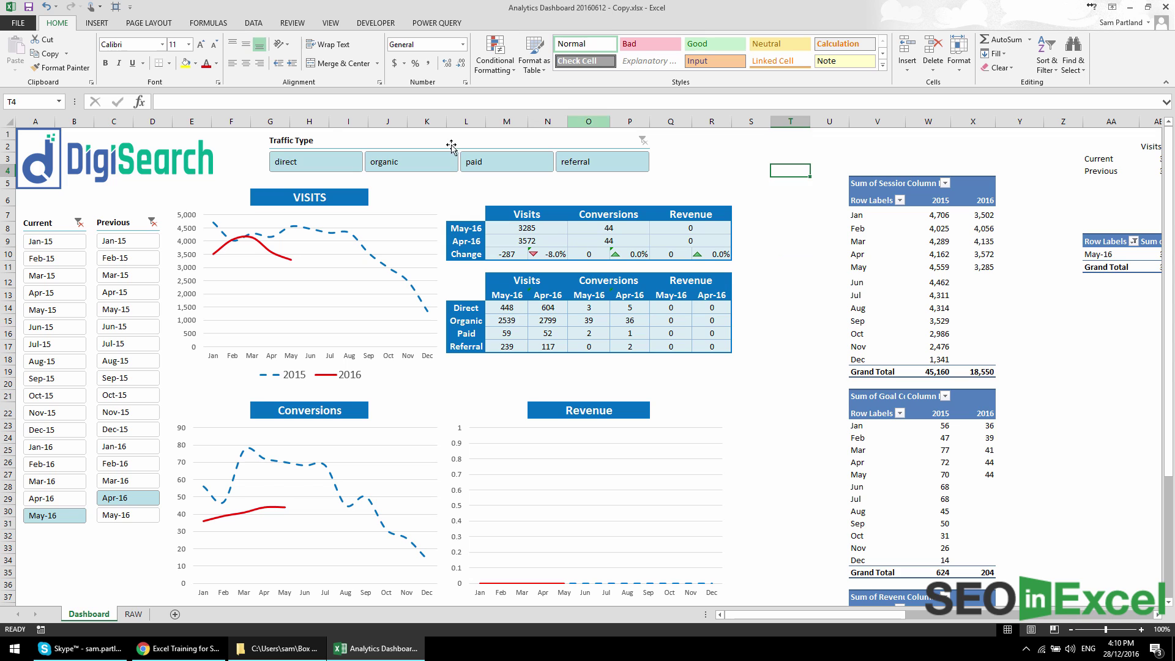
pyautogui.rightClick(363, 141)
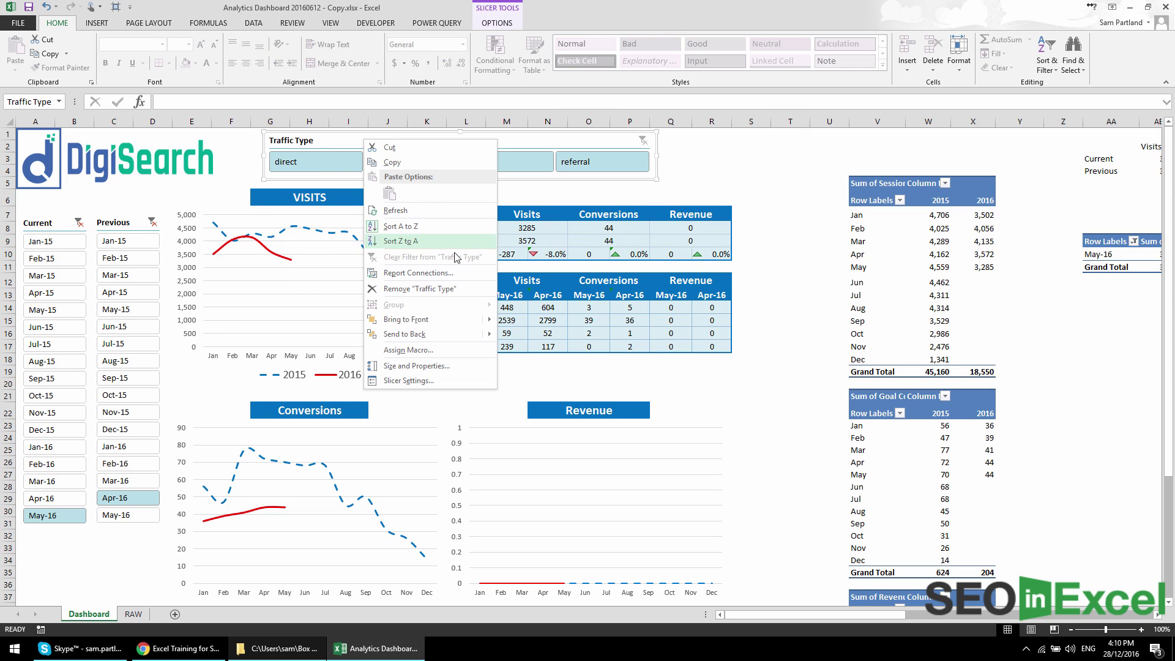
pyautogui.click(454, 276)
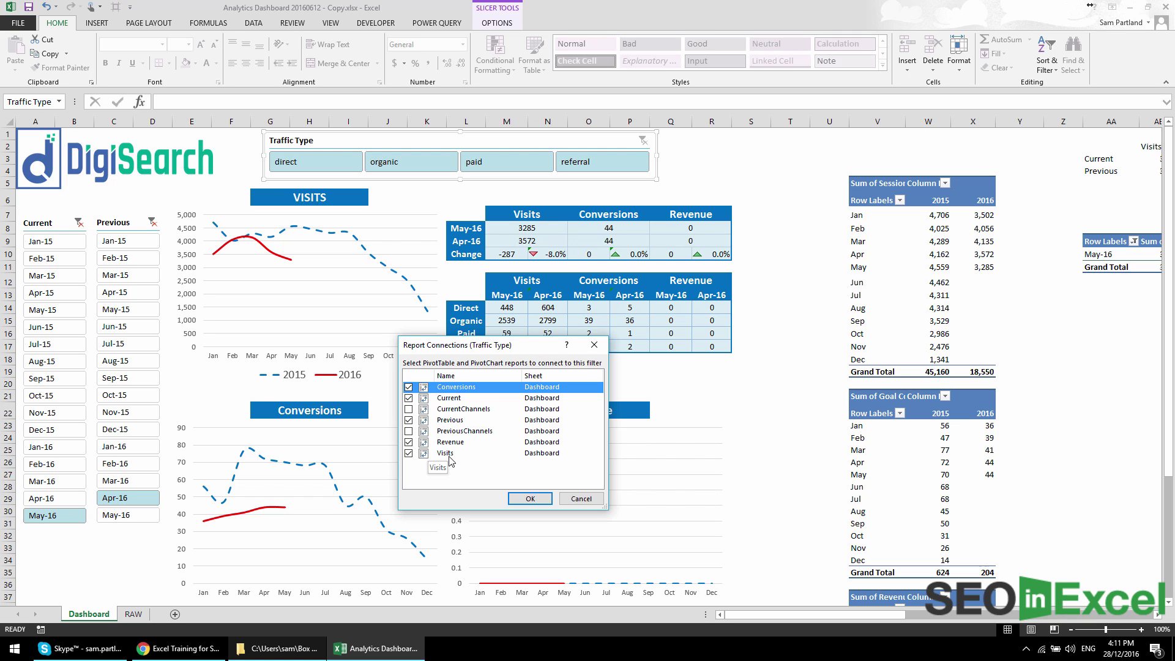
pyautogui.click(408, 387)
pyautogui.click(408, 398)
pyautogui.click(408, 420)
pyautogui.click(408, 441)
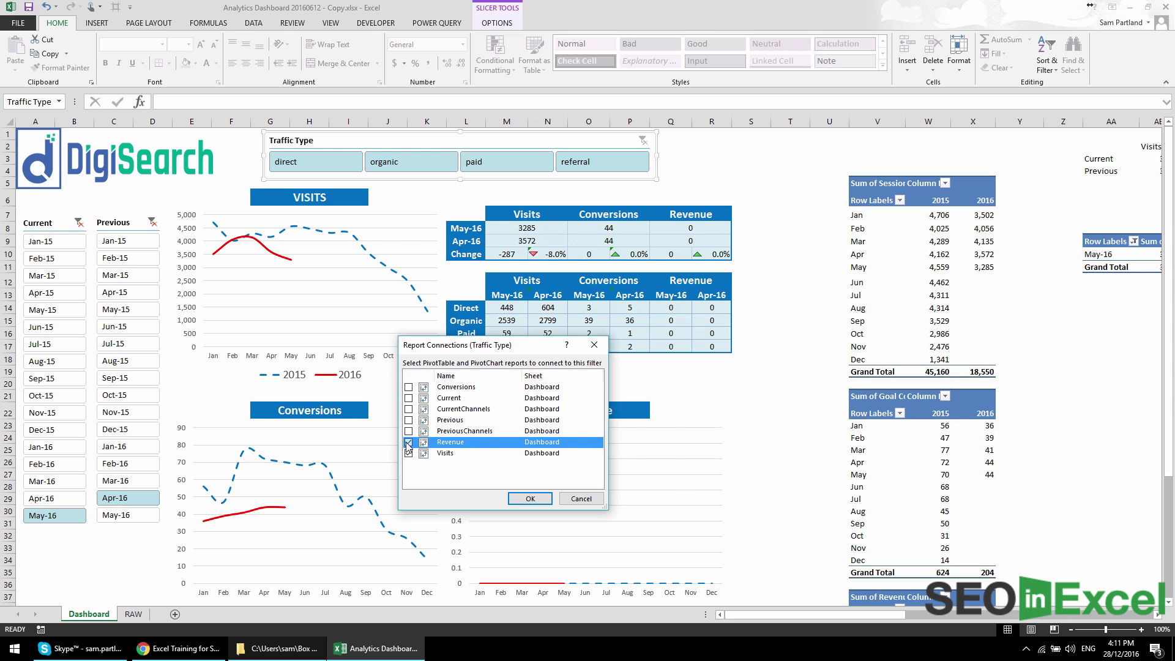
pyautogui.click(409, 453)
pyautogui.click(531, 499)
pyautogui.click(928, 295)
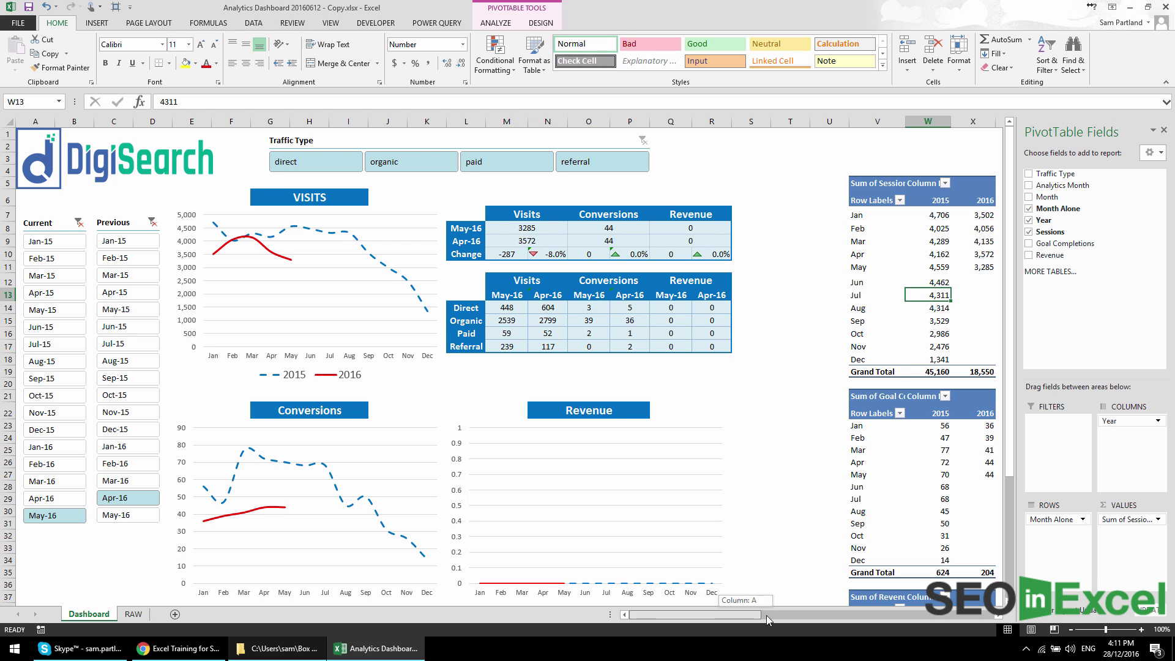
# Step: Change the Sessions pivot table's data source to Raw
pyautogui.moveTo(759, 615); pyautogui.dragTo(797, 615)
pyautogui.click(496, 22)
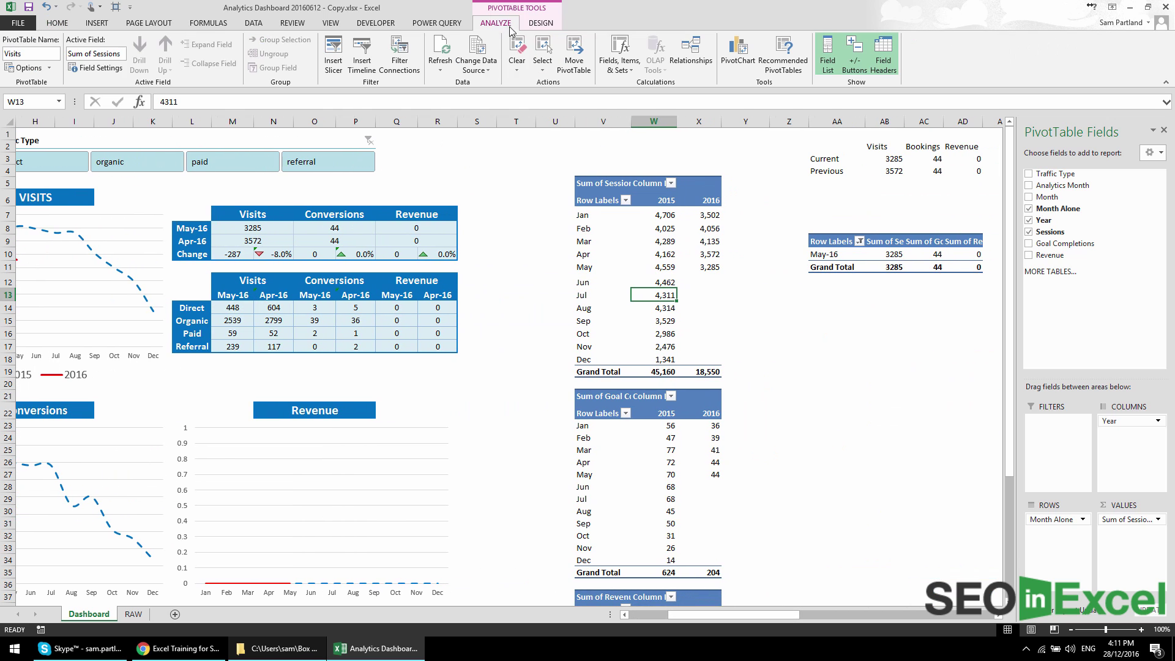
pyautogui.click(476, 66)
pyautogui.click(503, 83)
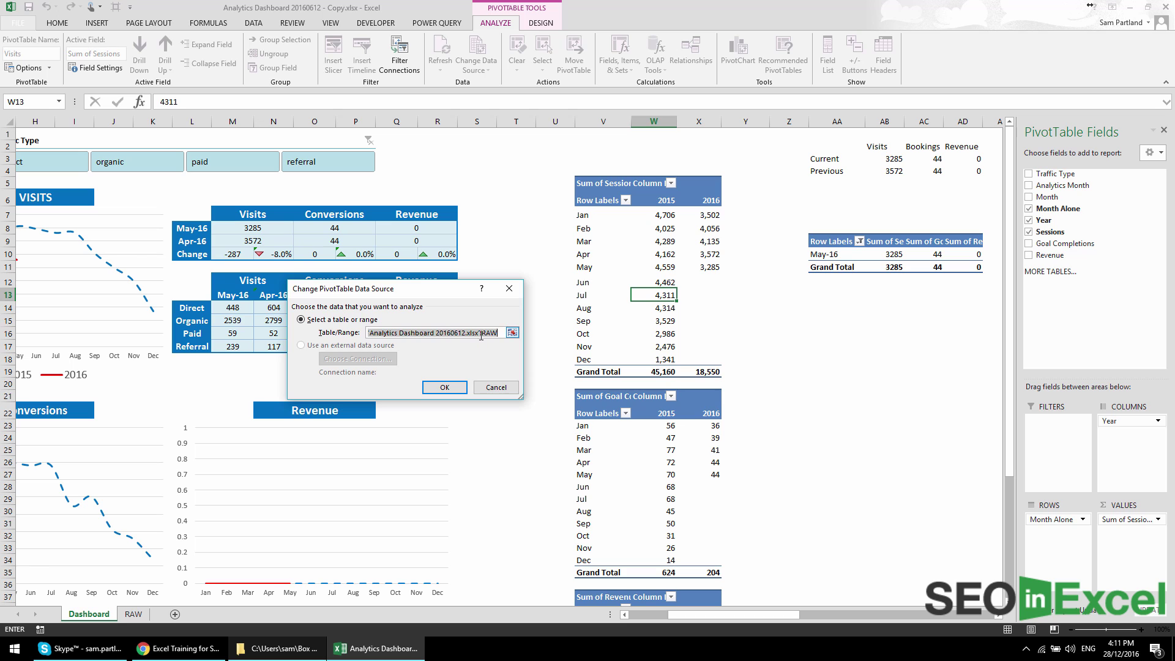
pyautogui.write('Raw')
pyautogui.click(445, 387)
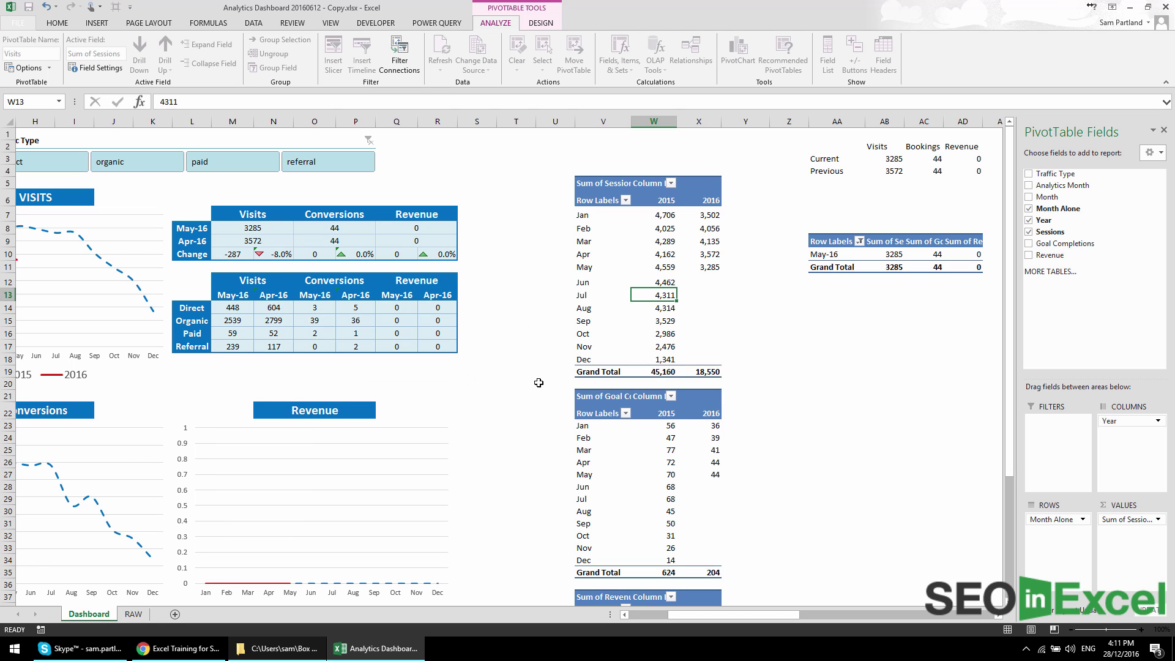
# Step: Replace the Goal Completions pivot's data source with RAW
pyautogui.click(674, 479)
pyautogui.click(477, 66)
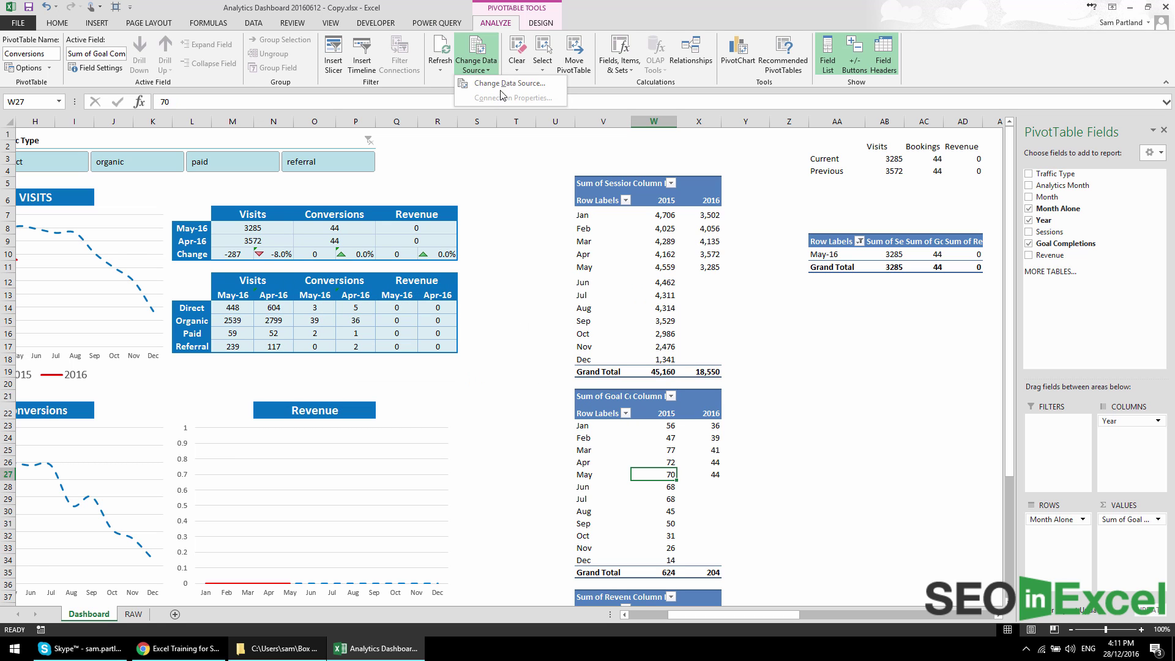
pyautogui.click(503, 83)
pyautogui.moveTo(498, 333); pyautogui.dragTo(347, 335)
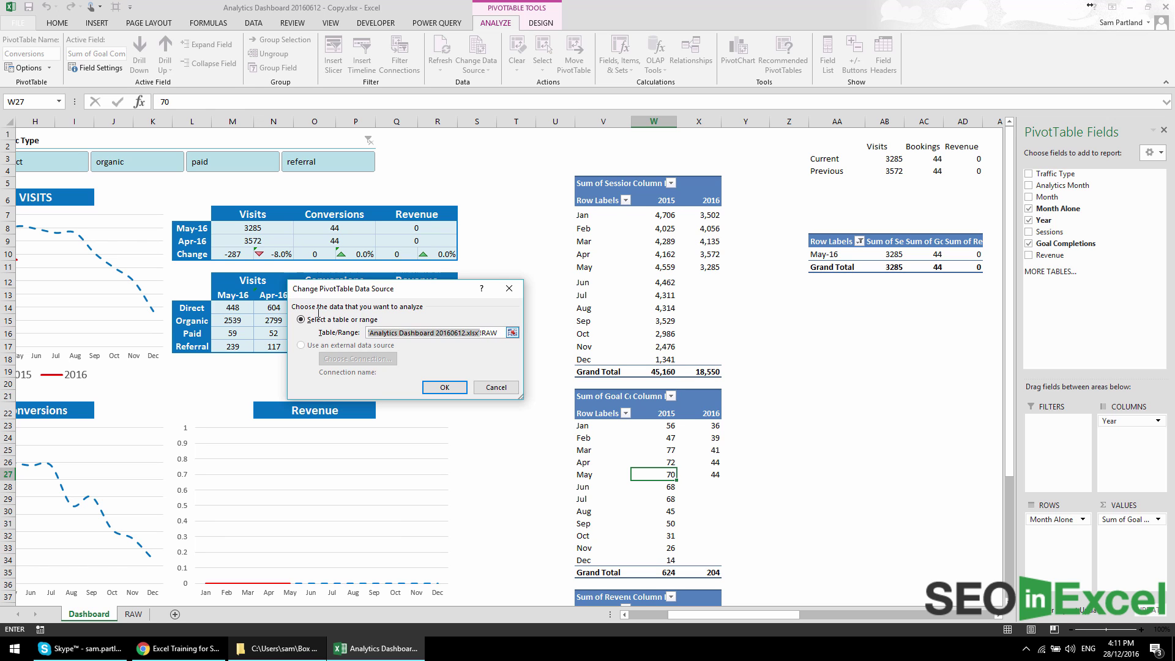
pyautogui.write('RAW')
pyautogui.click(445, 387)
# Step: Strip the workbook name from the Revenue pivot's source so it points to RAW
pyautogui.scroll(-4, 551, 360)
pyautogui.click(653, 485)
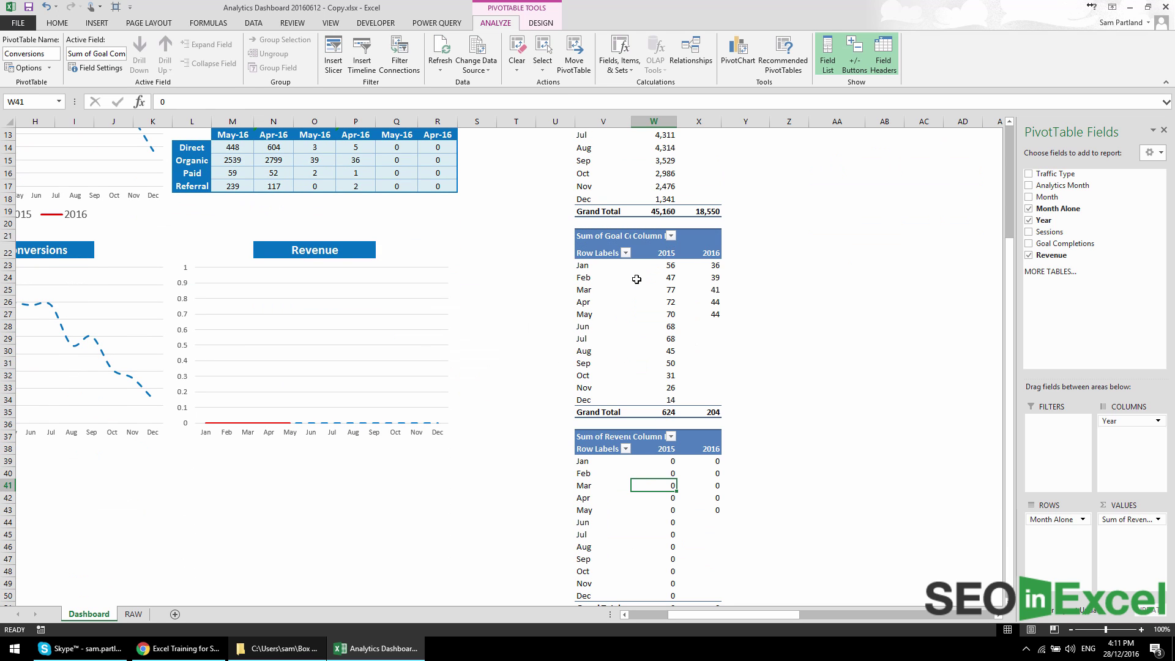
pyautogui.click(482, 70)
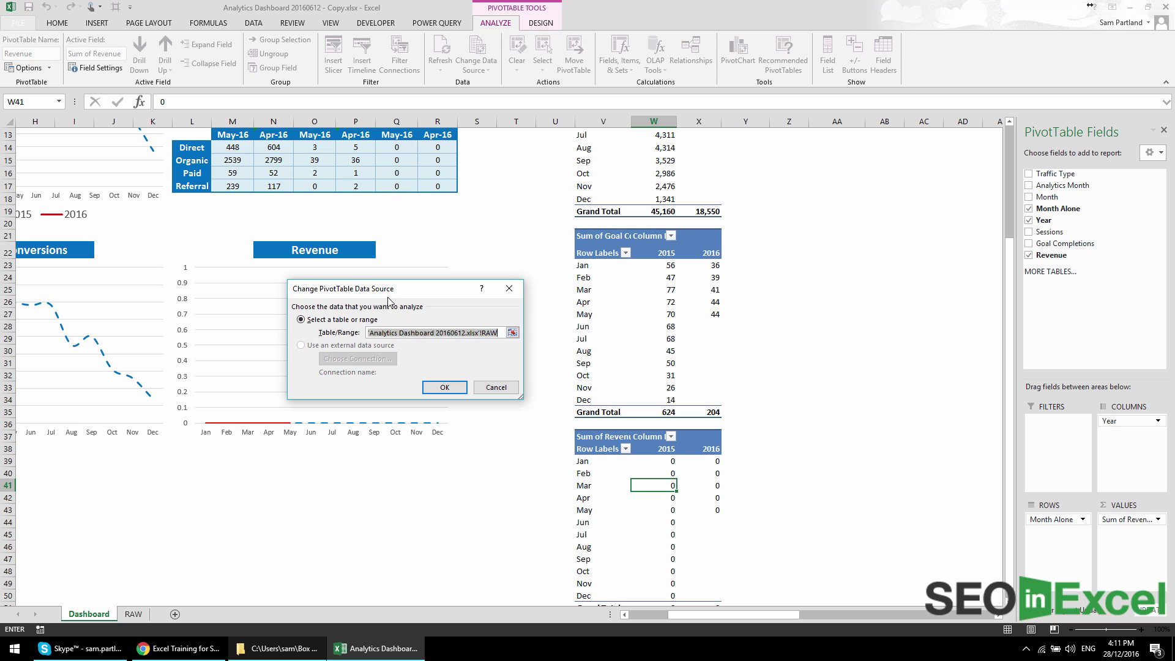
pyautogui.moveTo(479, 333); pyautogui.dragTo(368, 333)
pyautogui.press('BackSpace')
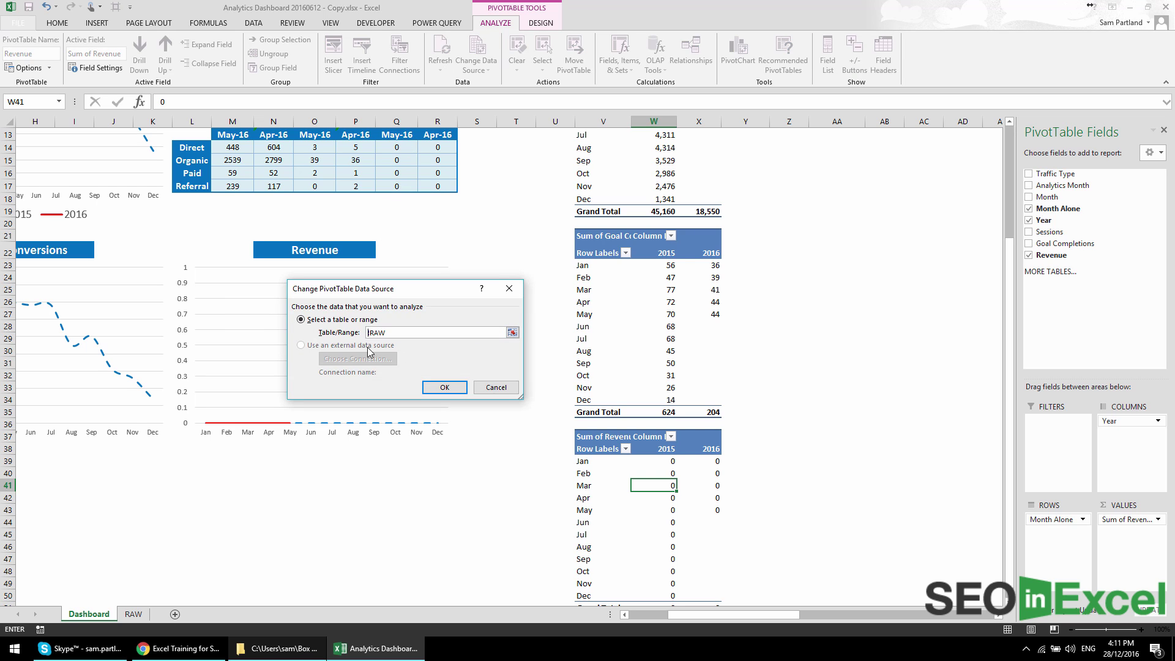
pyautogui.press('Return')
# Step: Repoint the Current pivot table's source to RAW by deleting the workbook name
pyautogui.scroll(4, 899, 420)
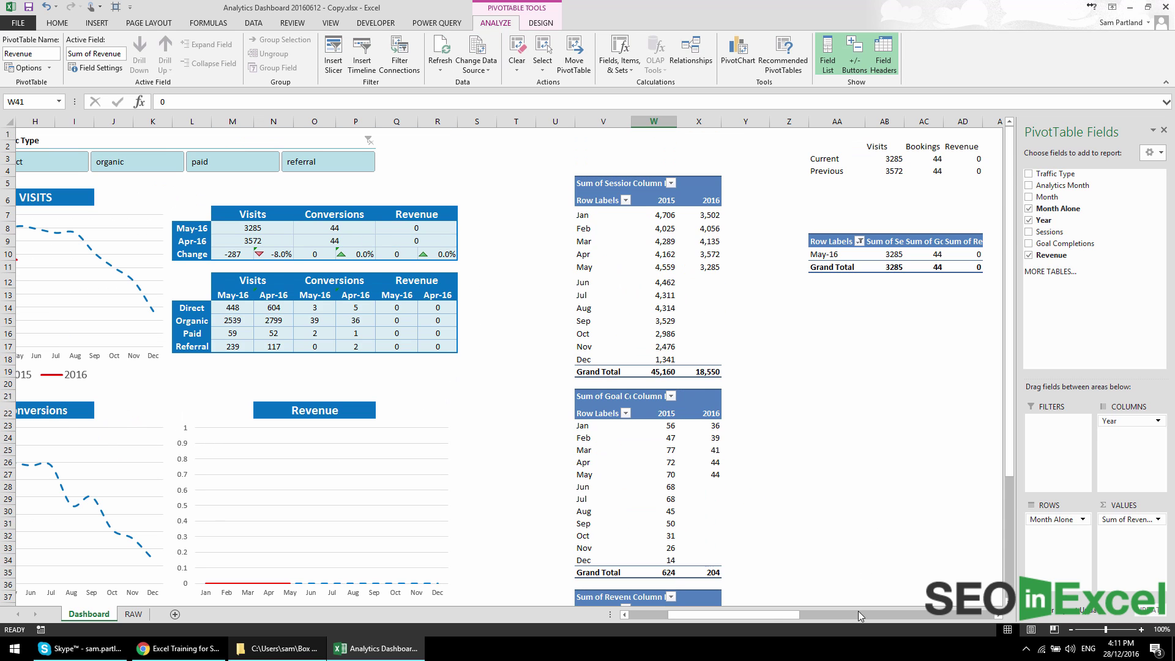
pyautogui.moveTo(769, 615); pyautogui.dragTo(836, 615)
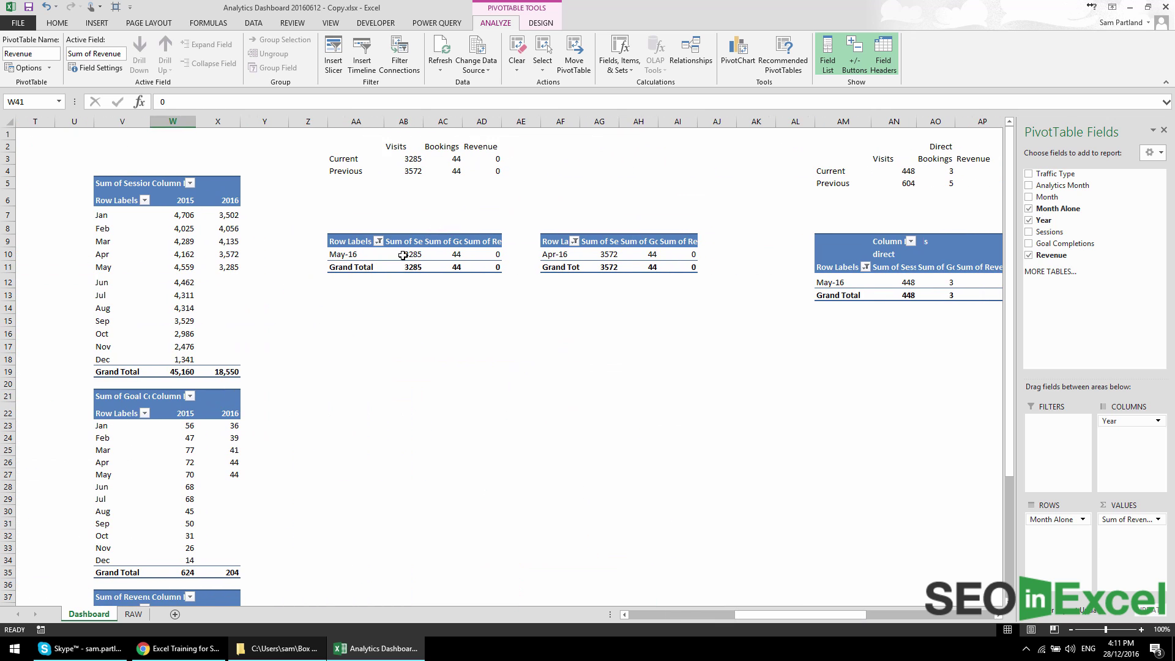
pyautogui.click(404, 254)
pyautogui.click(476, 69)
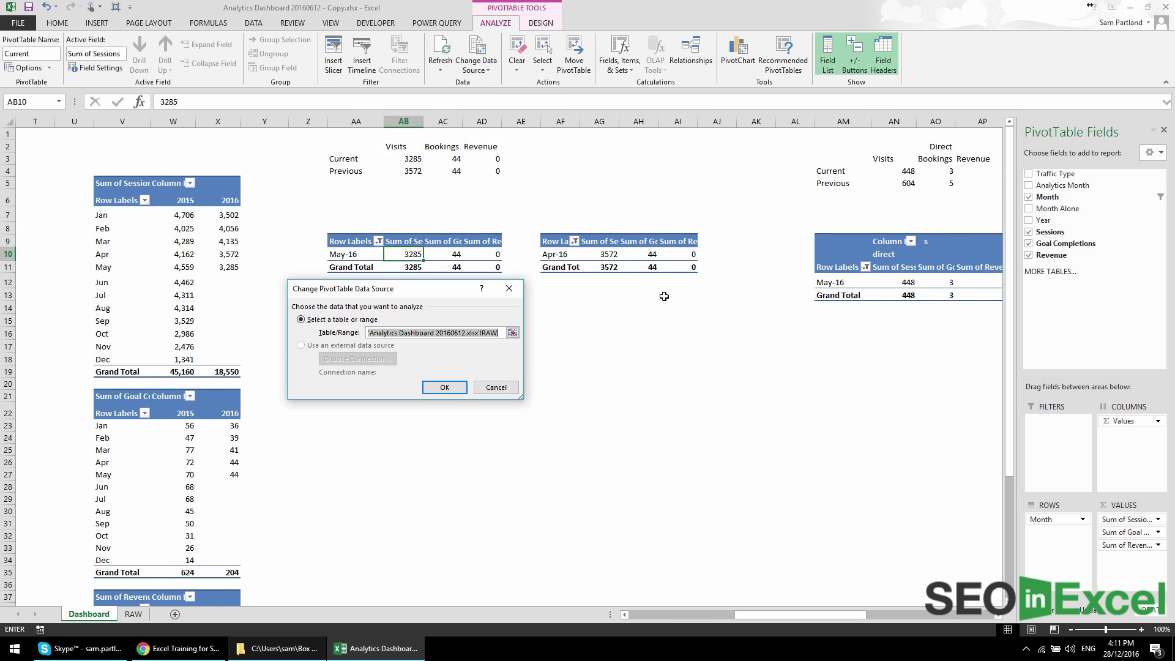
pyautogui.click(490, 82)
pyautogui.click(484, 332)
pyautogui.moveTo(483, 332); pyautogui.dragTo(367, 332)
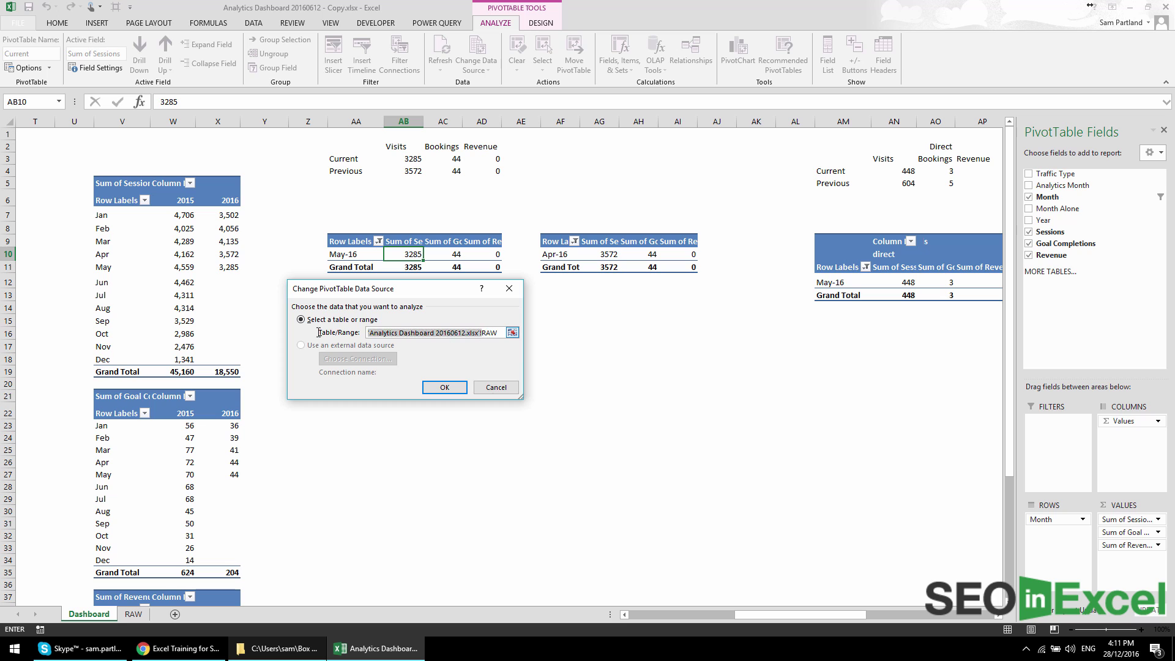
pyautogui.press('Delete')
pyautogui.click(454, 389)
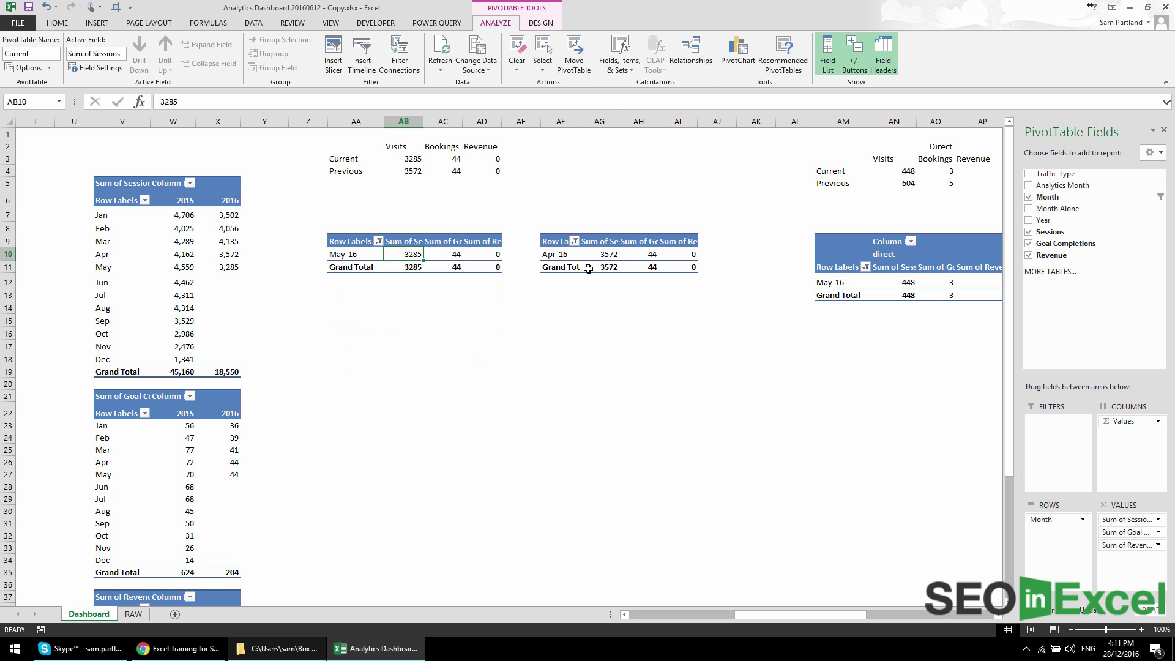
# Step: Set the Previous pivot table's data source to RAW
pyautogui.click(589, 267)
pyautogui.click(484, 69)
pyautogui.click(510, 84)
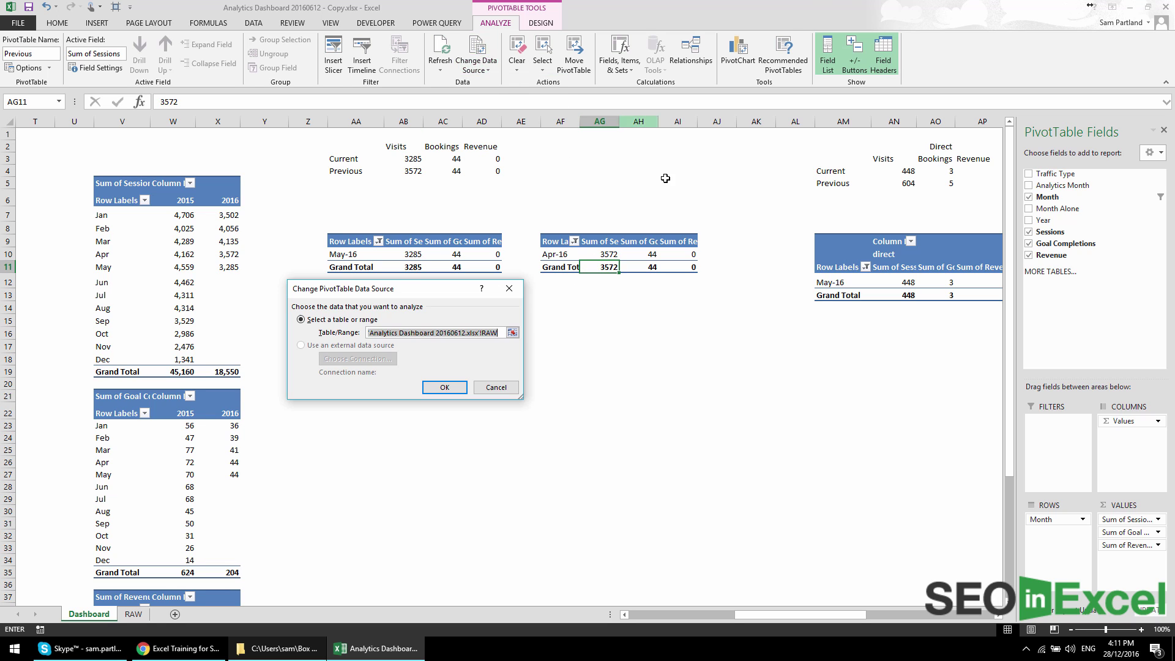
pyautogui.click(469, 334)
pyautogui.hotkey('ctrl', 'a')
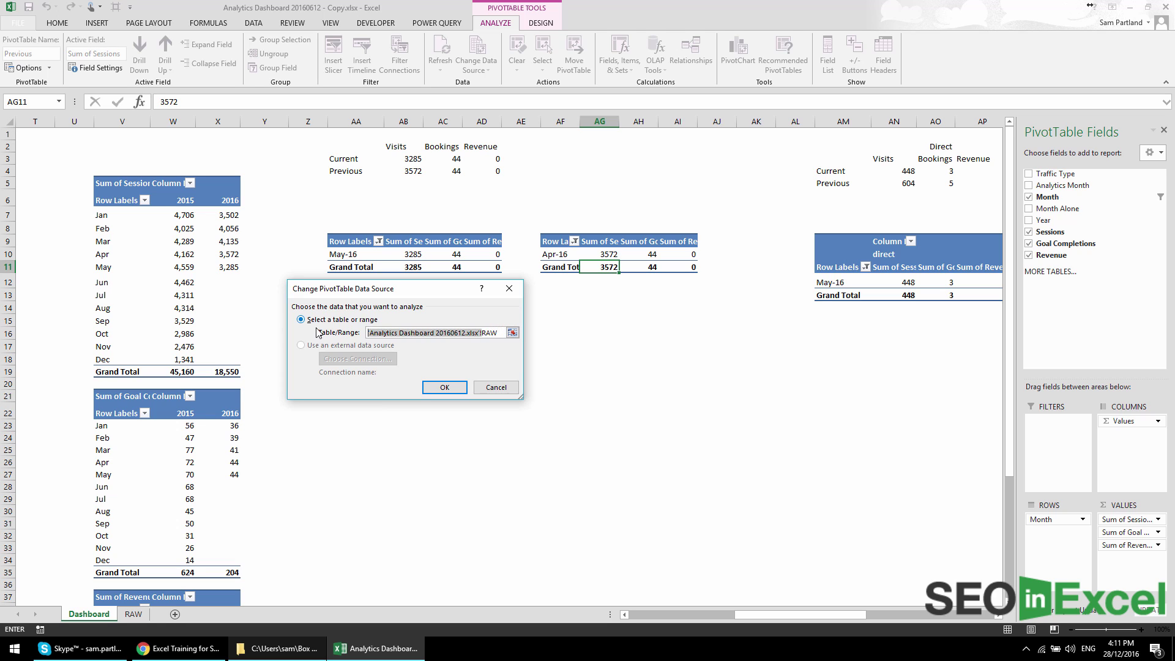
pyautogui.write('RAW')
pyautogui.press('Return')
# Step: Set the CurrentChannels pivot table's data source to RAW
pyautogui.click(908, 278)
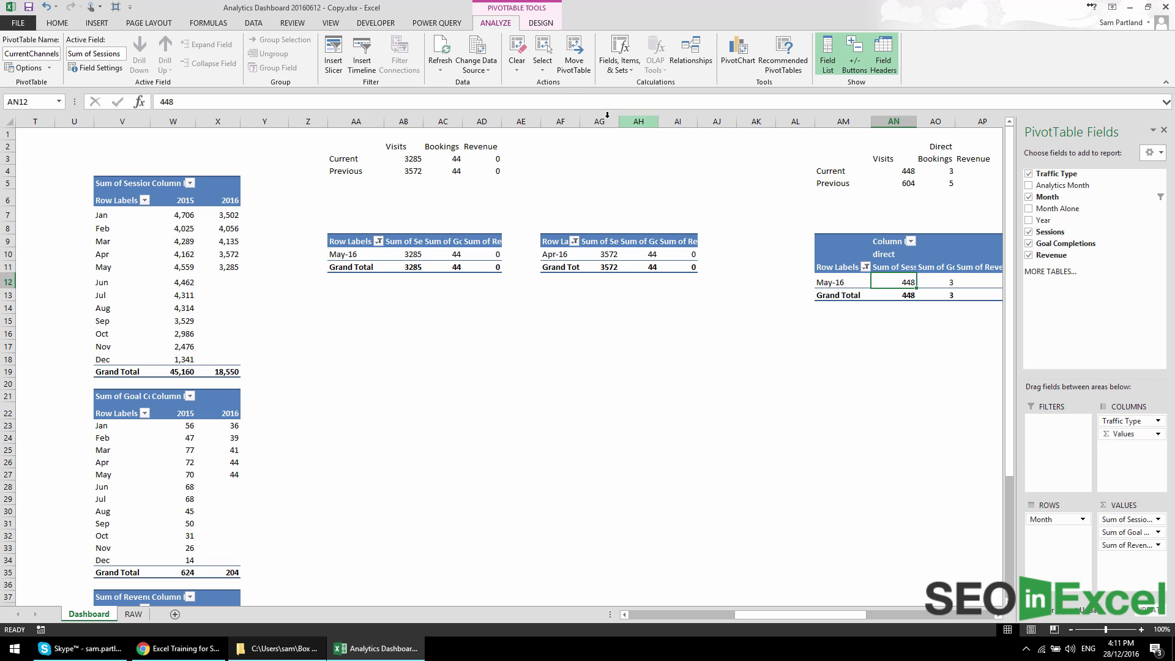
pyautogui.click(483, 69)
pyautogui.click(509, 83)
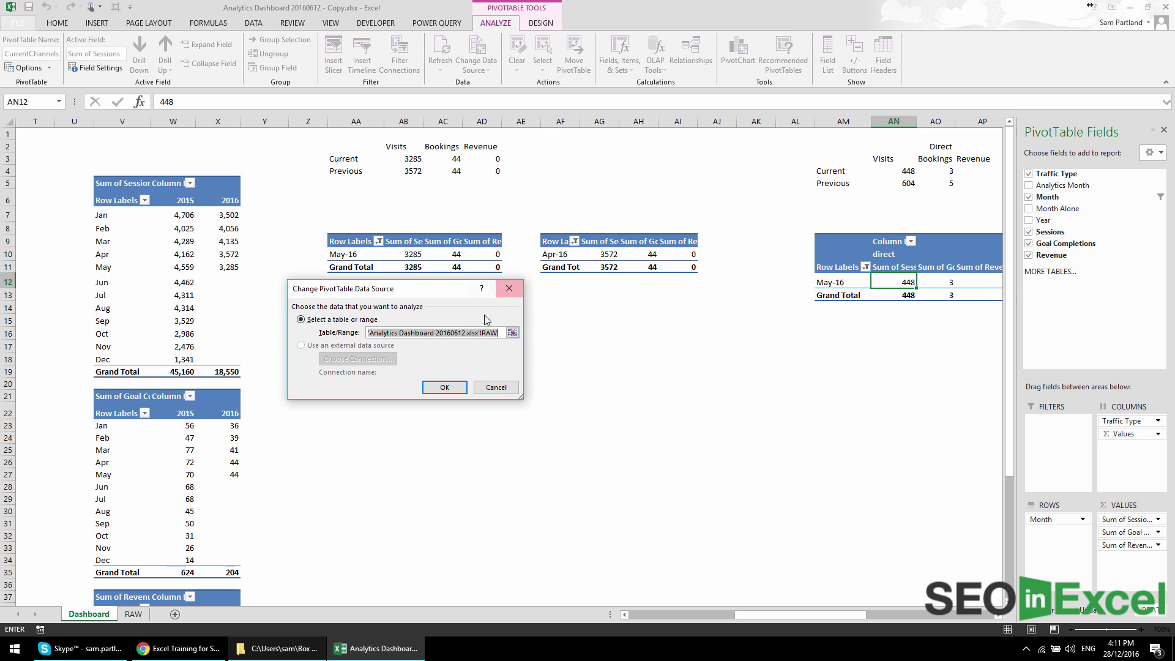
pyautogui.hotkey('ctrl', 'a')
pyautogui.write('RAW')
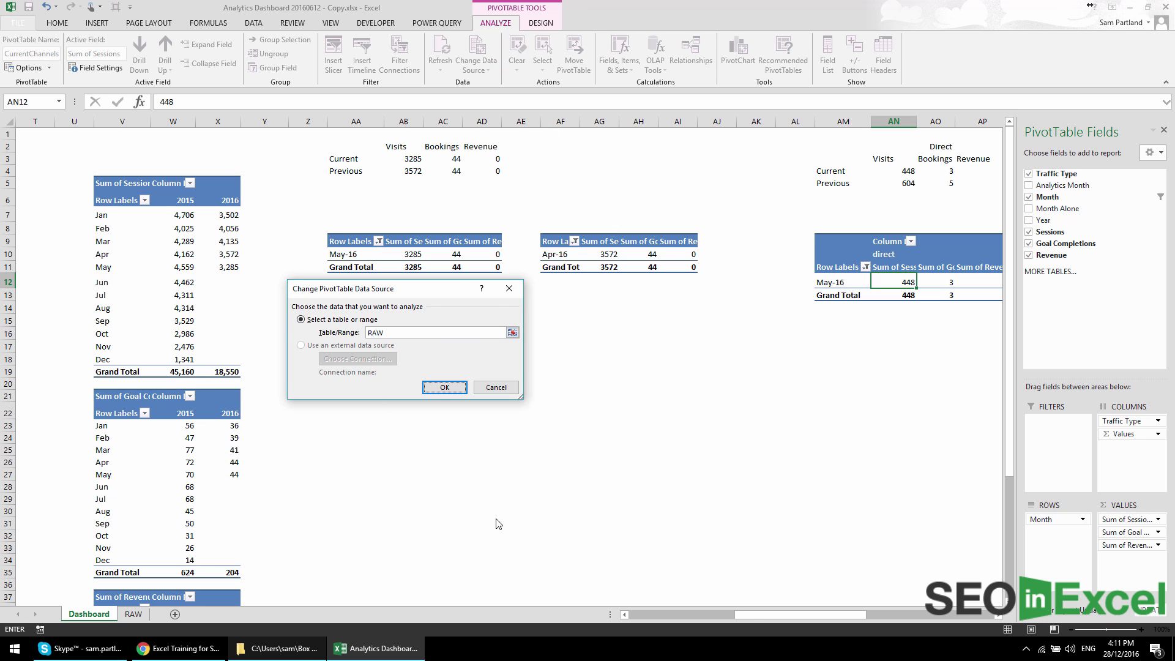
pyautogui.click(445, 387)
# Step: Repoint the Apr-16 channel pivot's source to RAW, then scroll back to the dashboard
pyautogui.moveTo(746, 615); pyautogui.dragTo(816, 617)
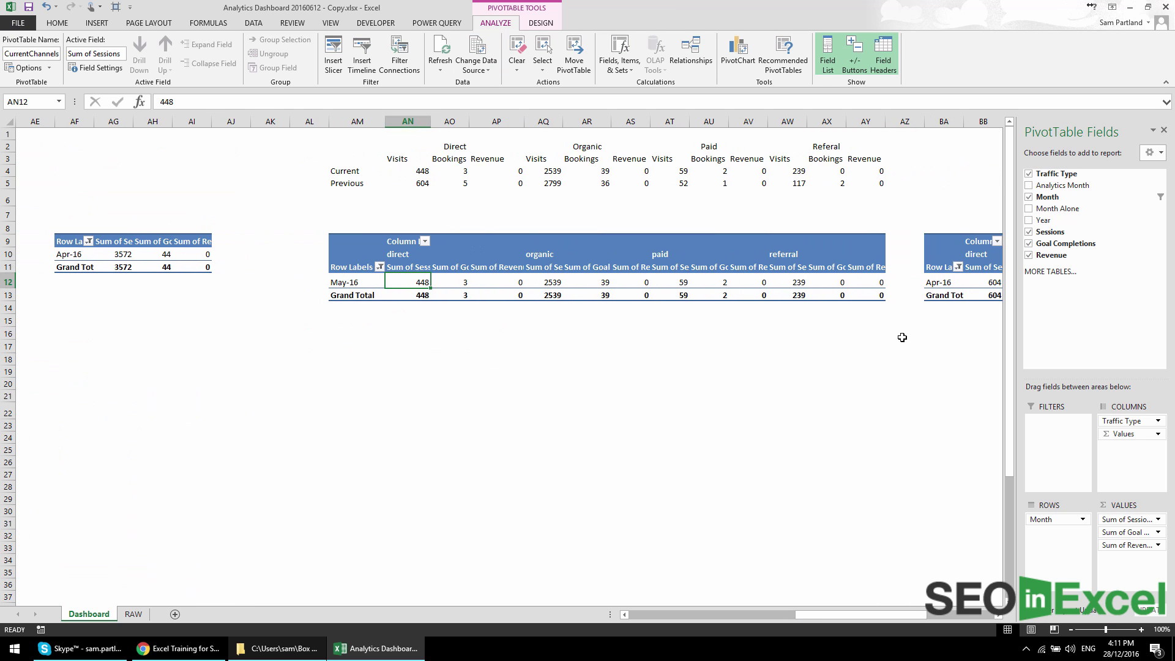
pyautogui.click(943, 283)
pyautogui.click(475, 52)
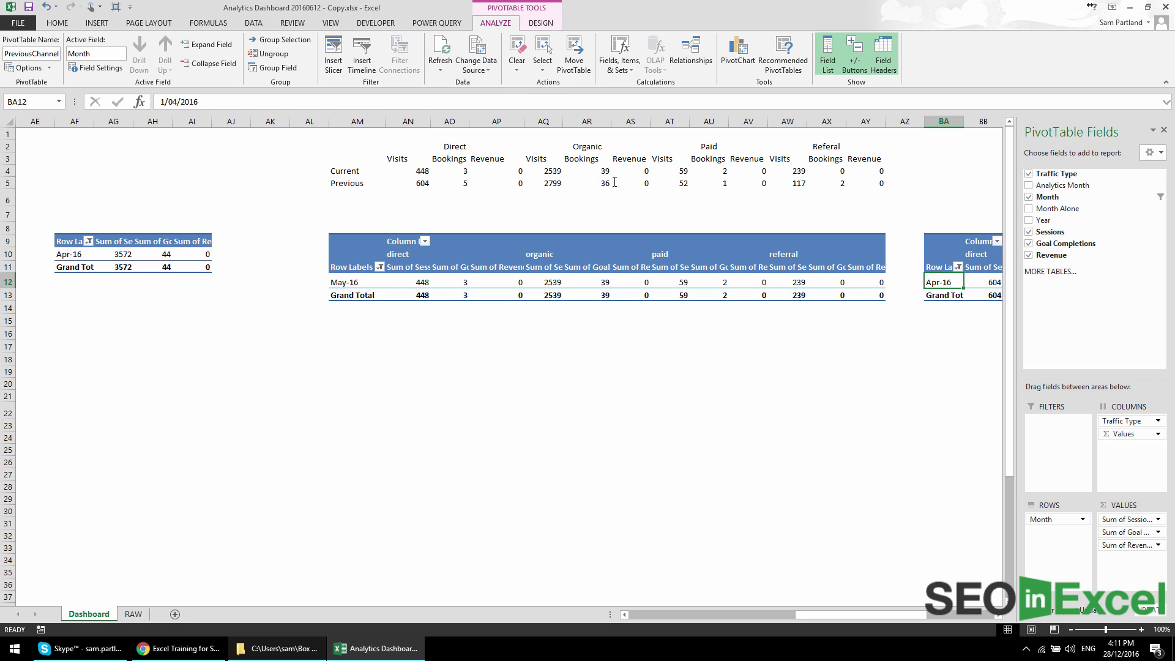
pyautogui.click(484, 332)
pyautogui.hotkey('shift', 'Home')
pyautogui.press('BackSpace')
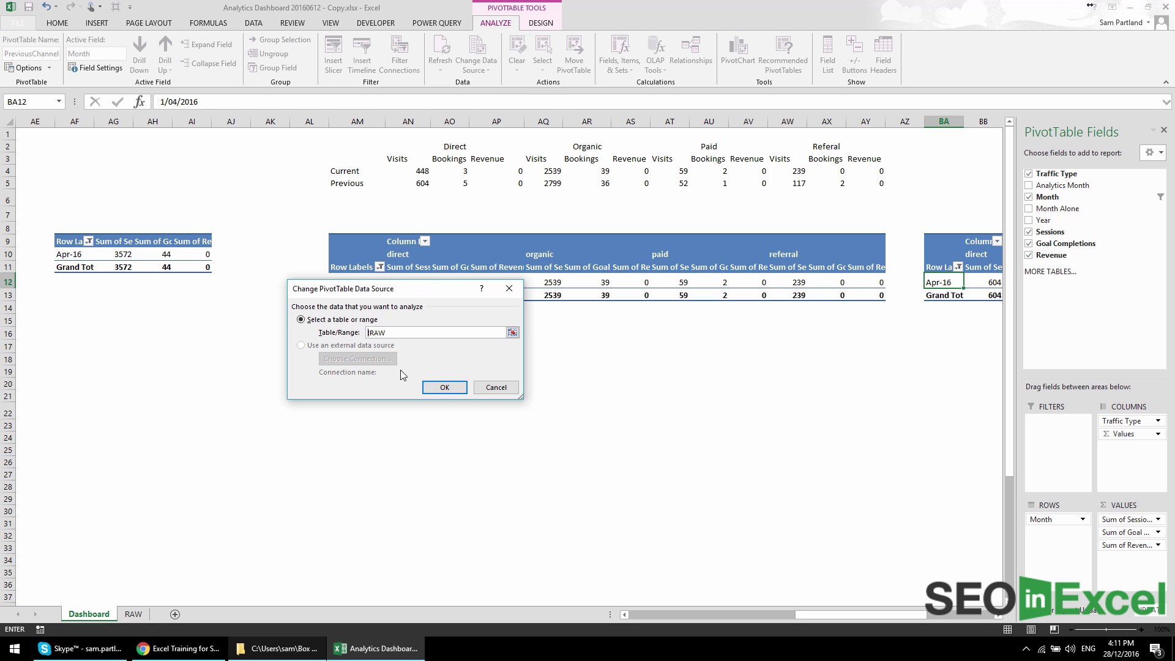
pyautogui.click(445, 387)
pyautogui.moveTo(935, 616); pyautogui.dragTo(566, 615)
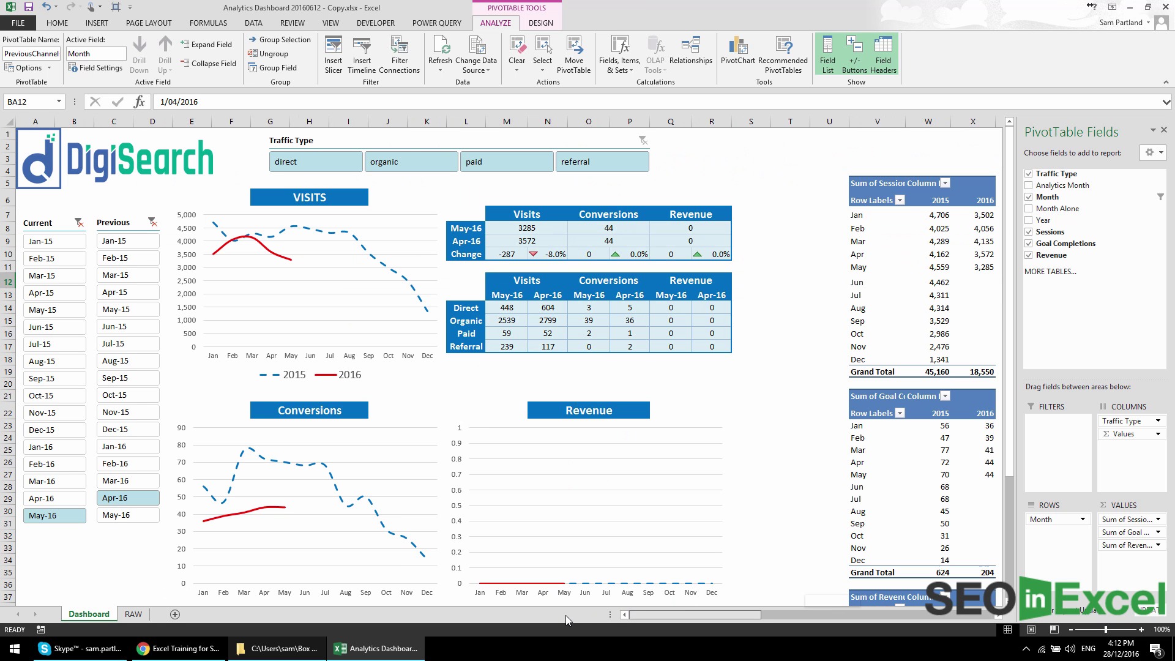
# Step: Reconnect the Traffic Type slicer to the Current, Previous, Revenue and Visits pivots
pyautogui.rightClick(431, 137)
pyautogui.click(494, 270)
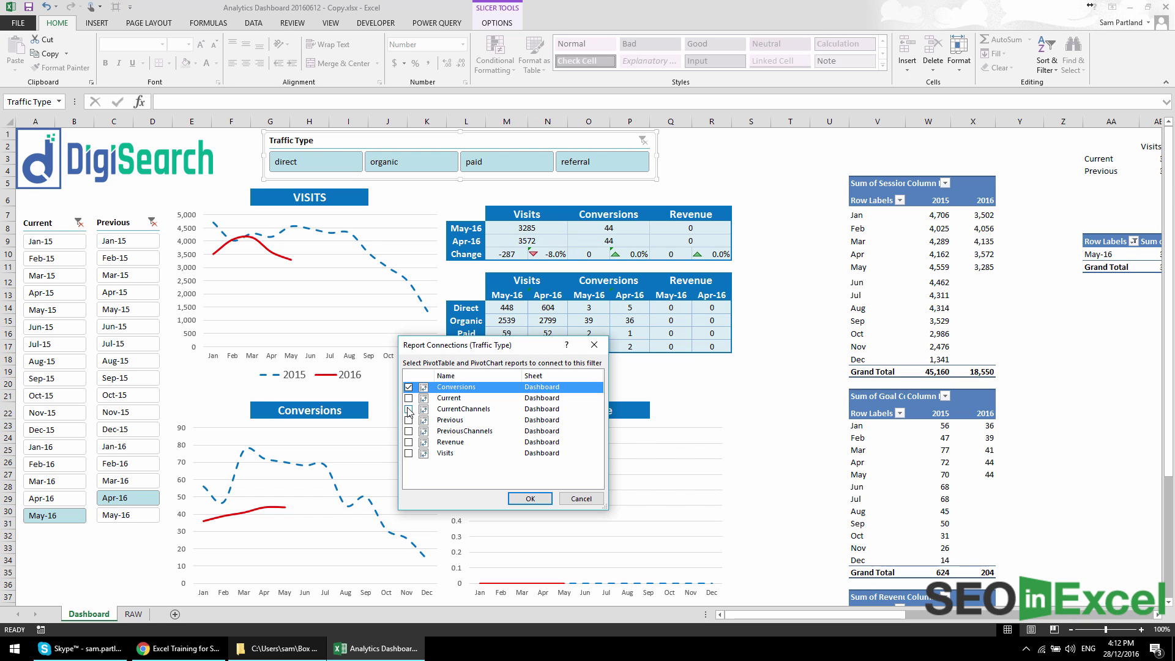
pyautogui.click(408, 398)
pyautogui.click(409, 420)
pyautogui.click(409, 442)
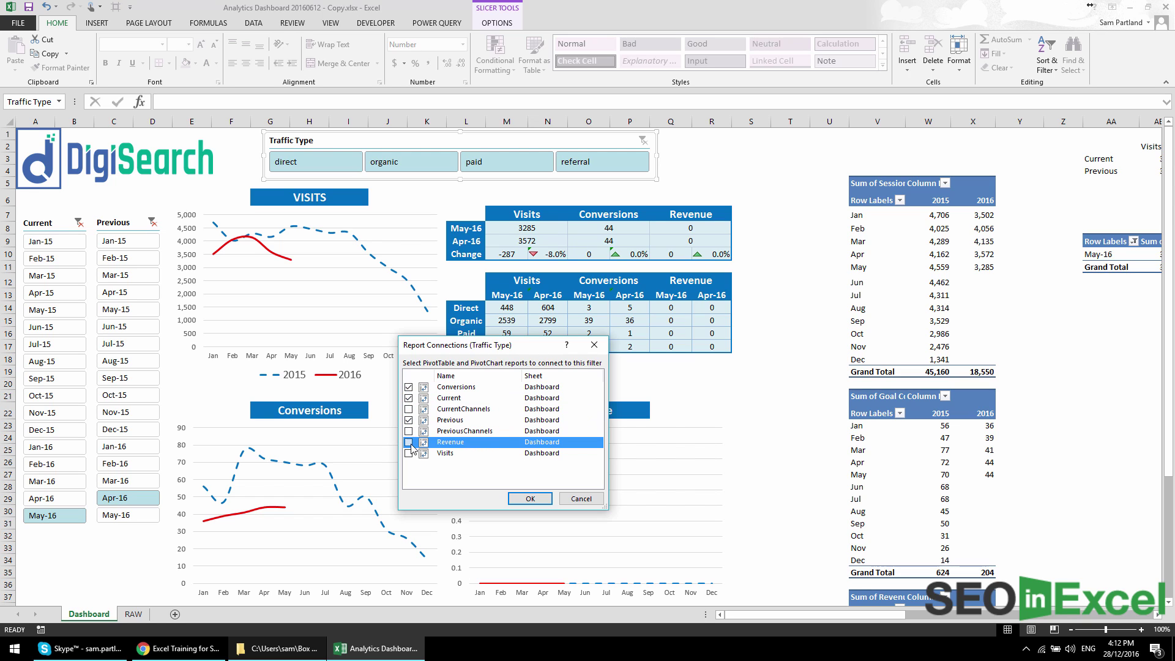
pyautogui.click(409, 441)
pyautogui.click(408, 453)
pyautogui.click(530, 499)
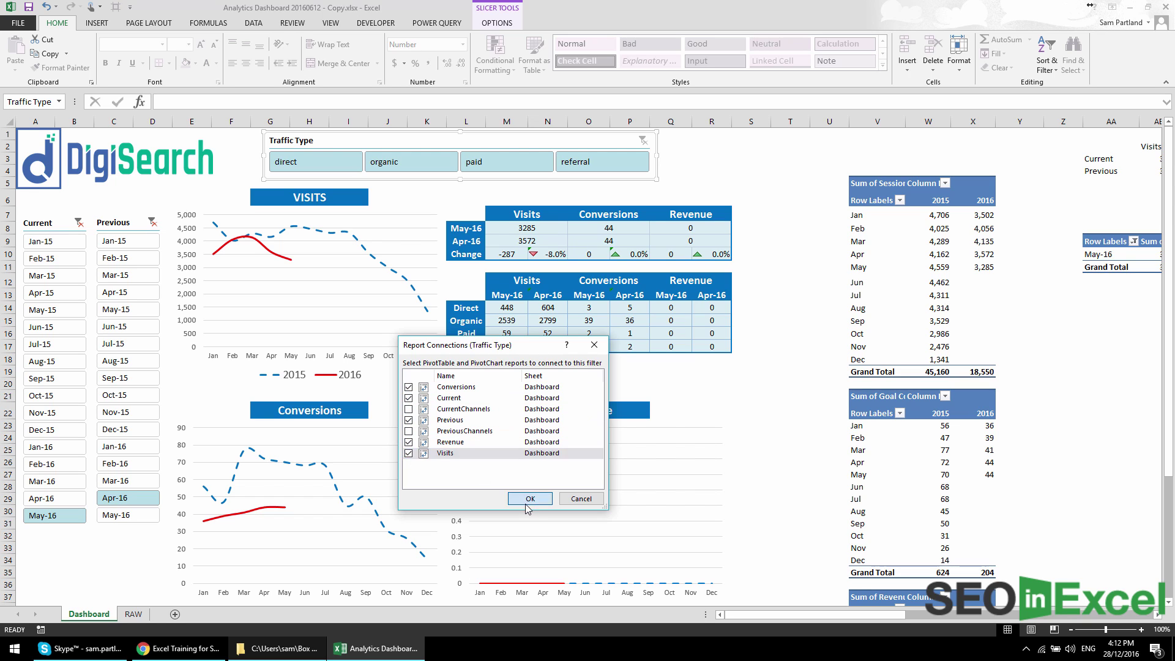
# Step: Reconnect the Previous slicer to the Previous and PreviousChannels pivots
pyautogui.rightClick(128, 217)
pyautogui.click(184, 336)
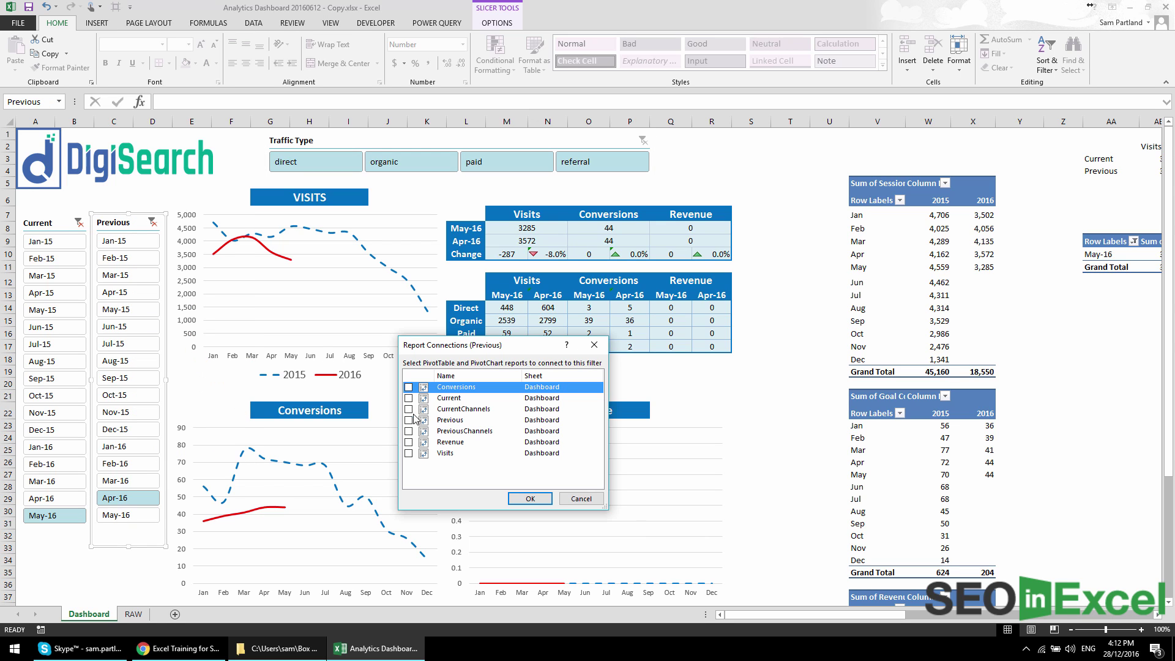
pyautogui.click(408, 420)
pyautogui.click(409, 431)
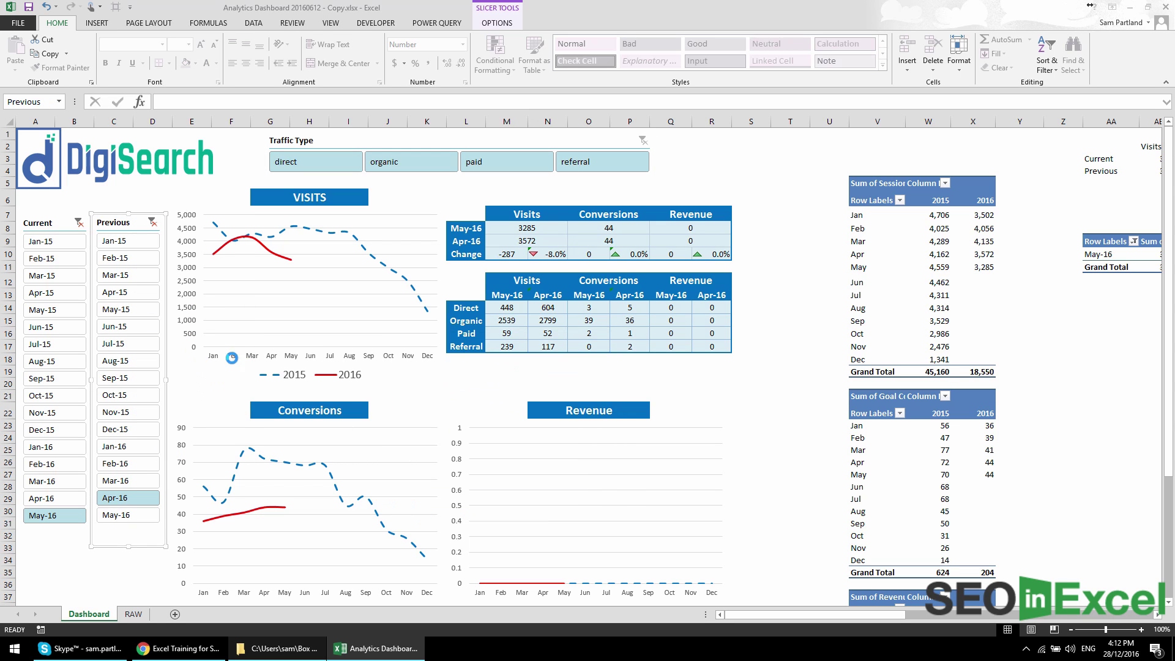
pyautogui.click(530, 499)
# Step: Reconnect the Current slicer to the Current and CurrentChannels pivots
pyautogui.rightClick(54, 223)
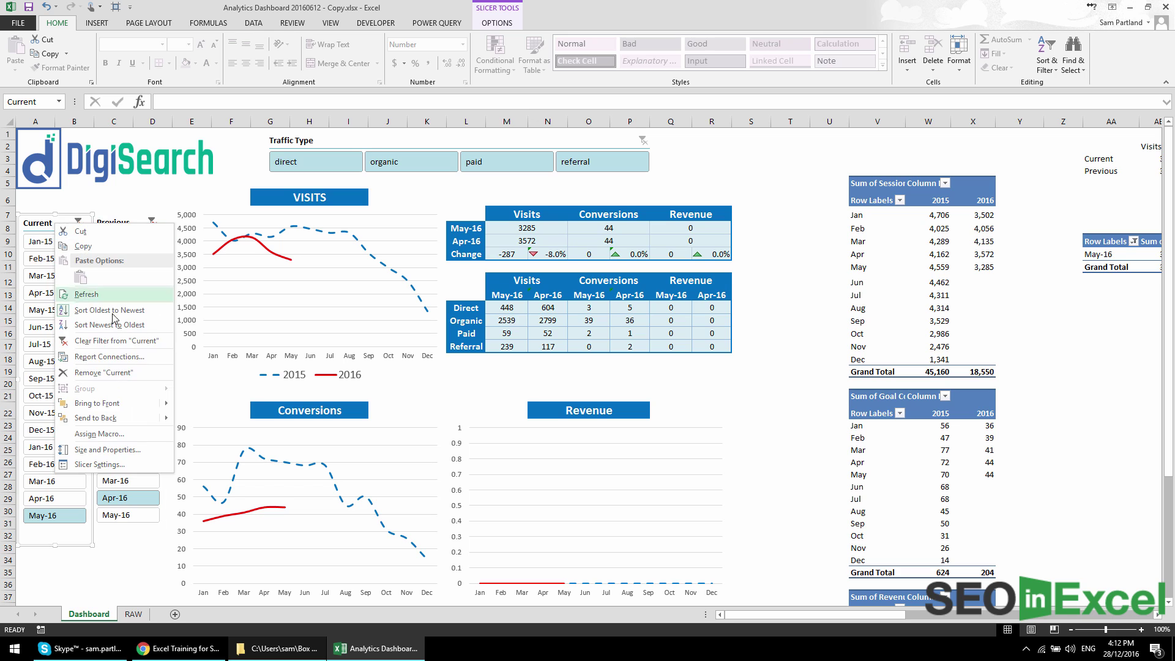
pyautogui.click(104, 365)
pyautogui.click(424, 420)
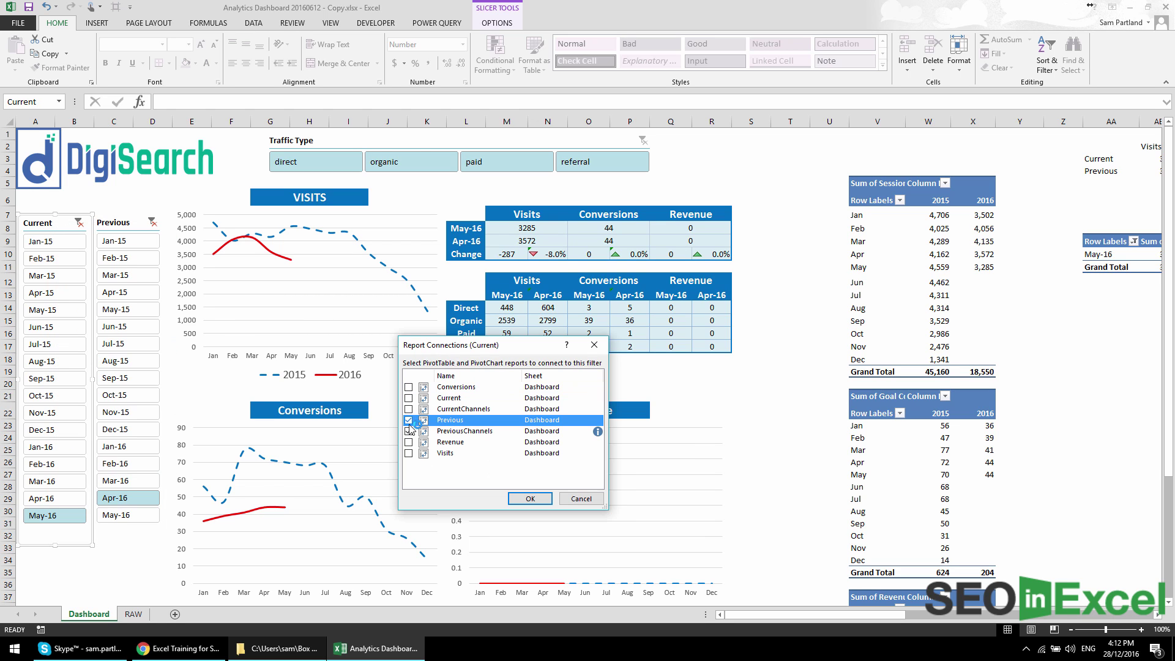
pyautogui.click(409, 398)
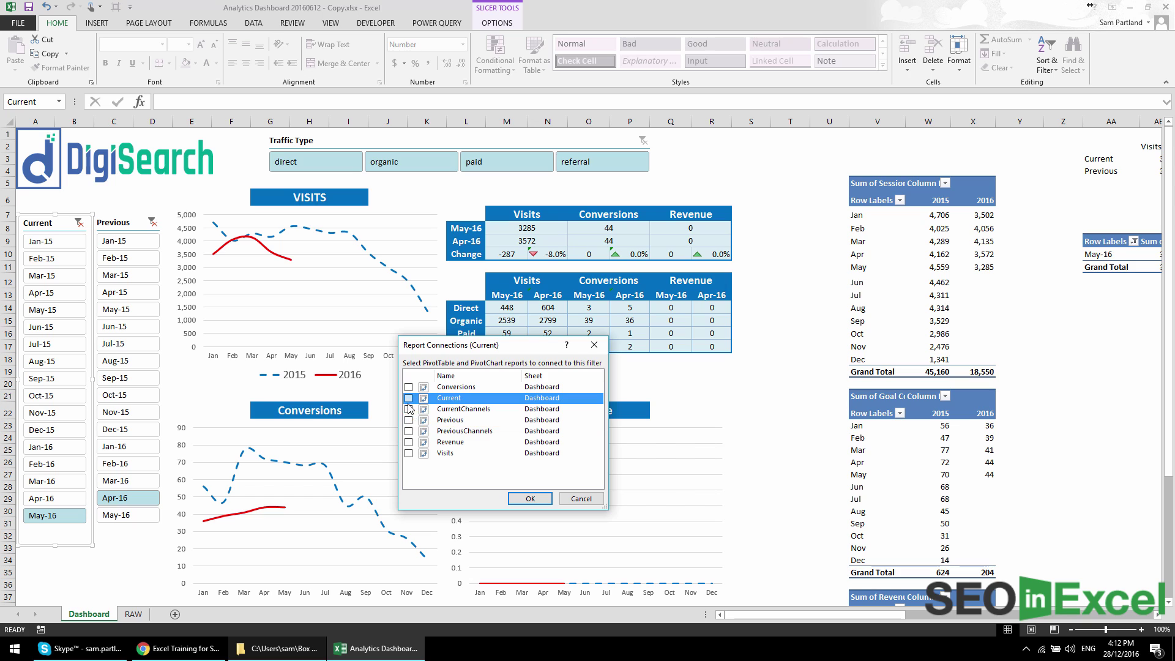
pyautogui.click(409, 409)
pyautogui.click(529, 499)
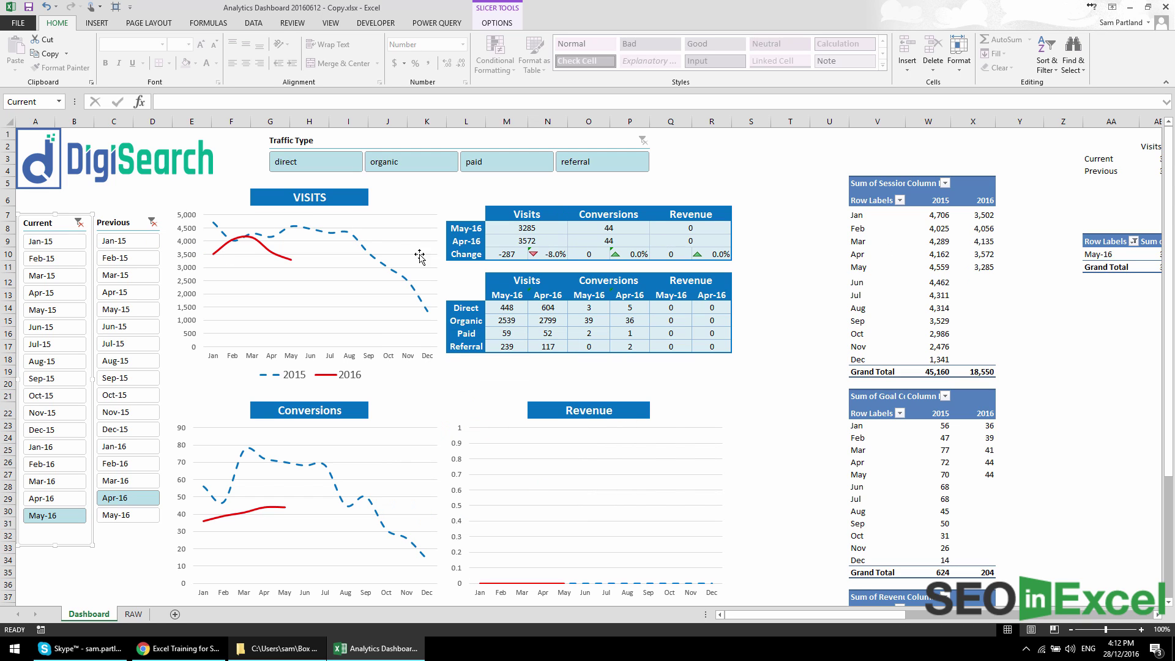
# Step: Refresh the Revenue chart's data
pyautogui.rightClick(478, 422)
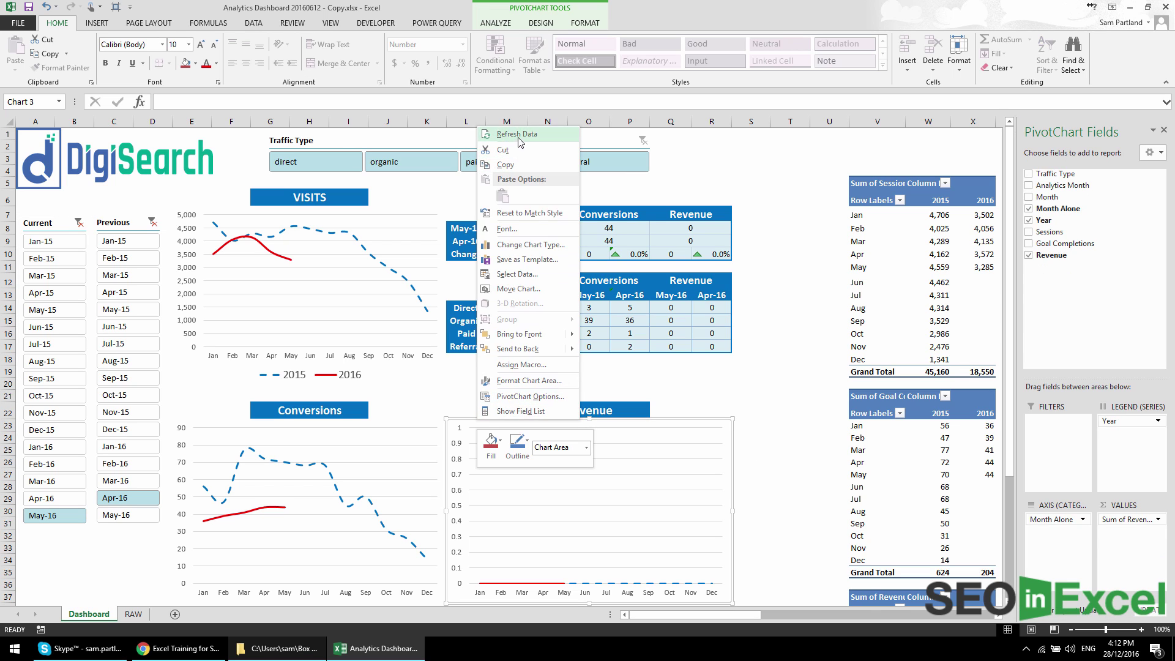
pyautogui.click(519, 134)
pyautogui.press('Escape')
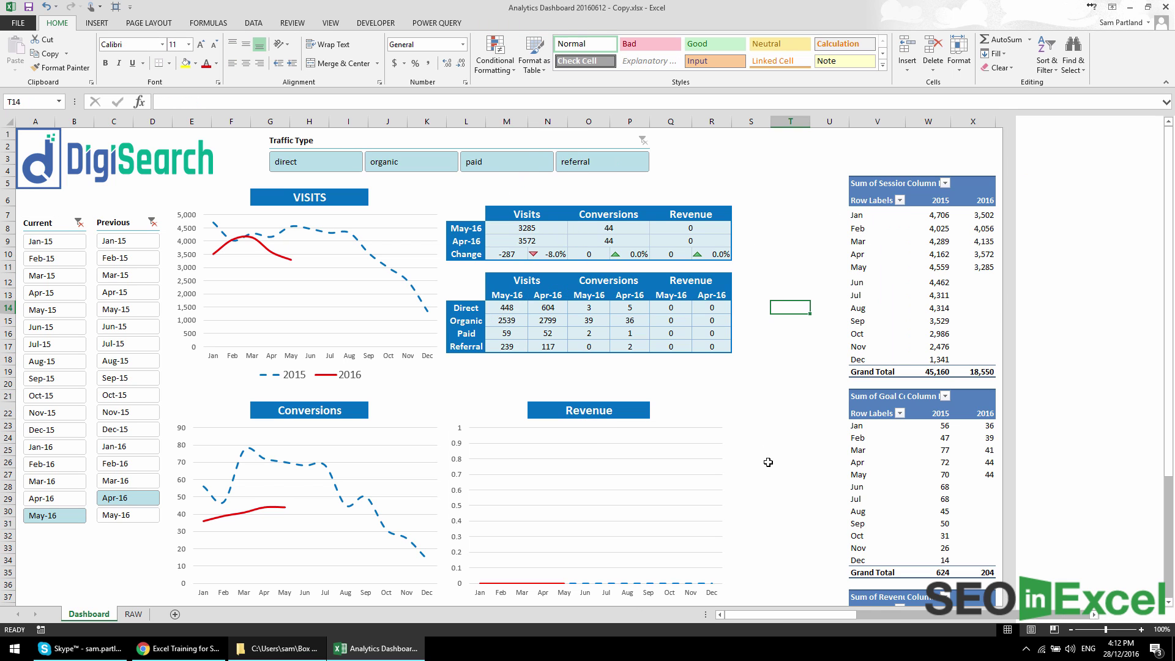
pyautogui.moveTo(776, 609); pyautogui.dragTo(793, 610)
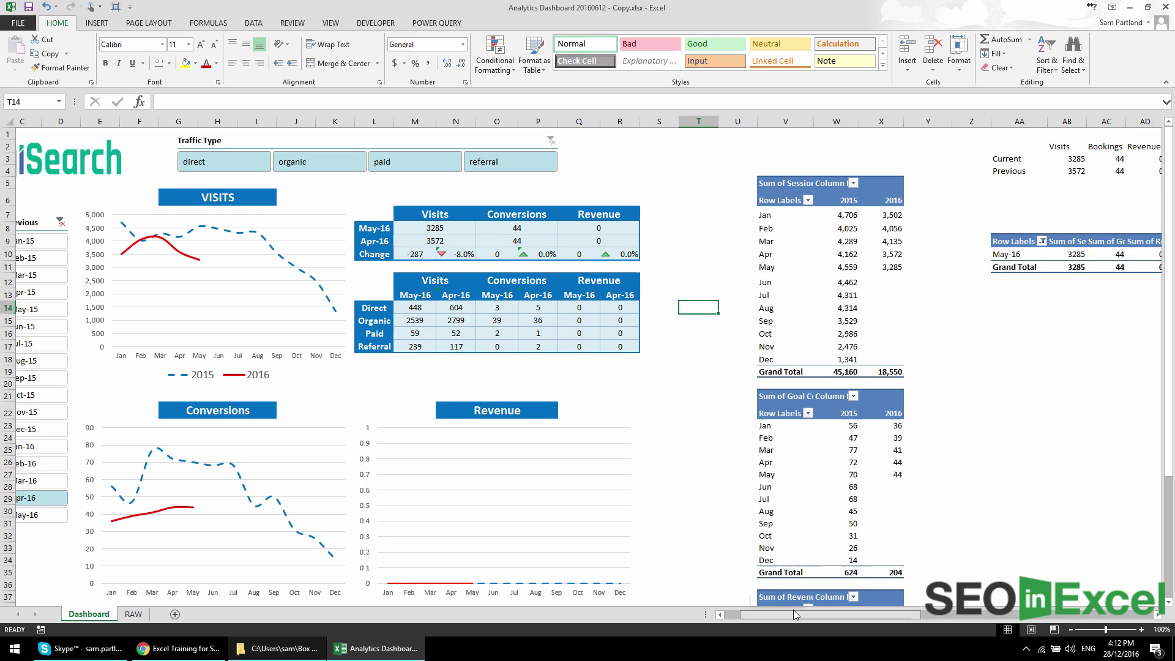
# Step: Check the RAW sheet, then refresh the Dashboard's sessions pivot table
pyautogui.click(133, 614)
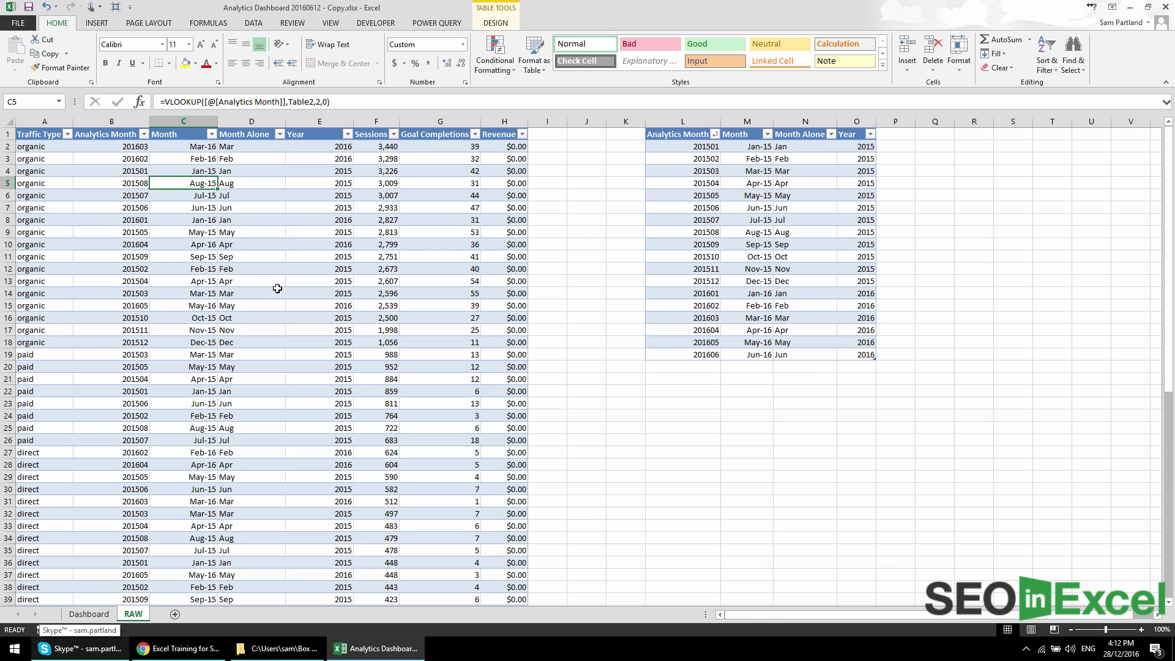
pyautogui.click(88, 613)
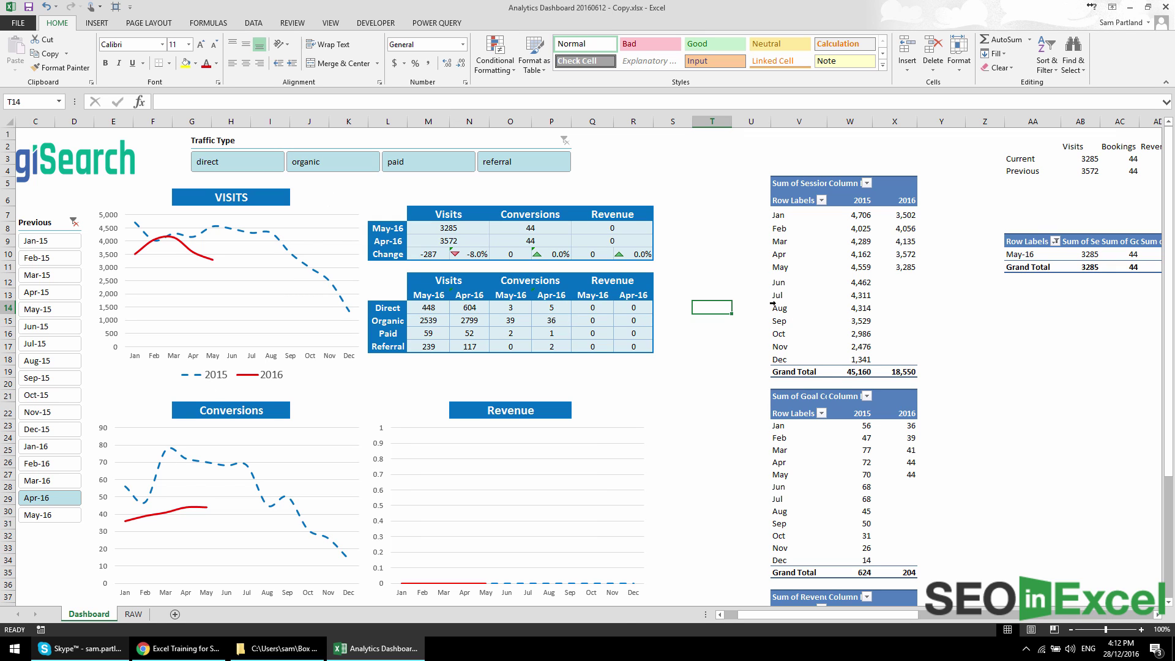
pyautogui.rightClick(798, 281)
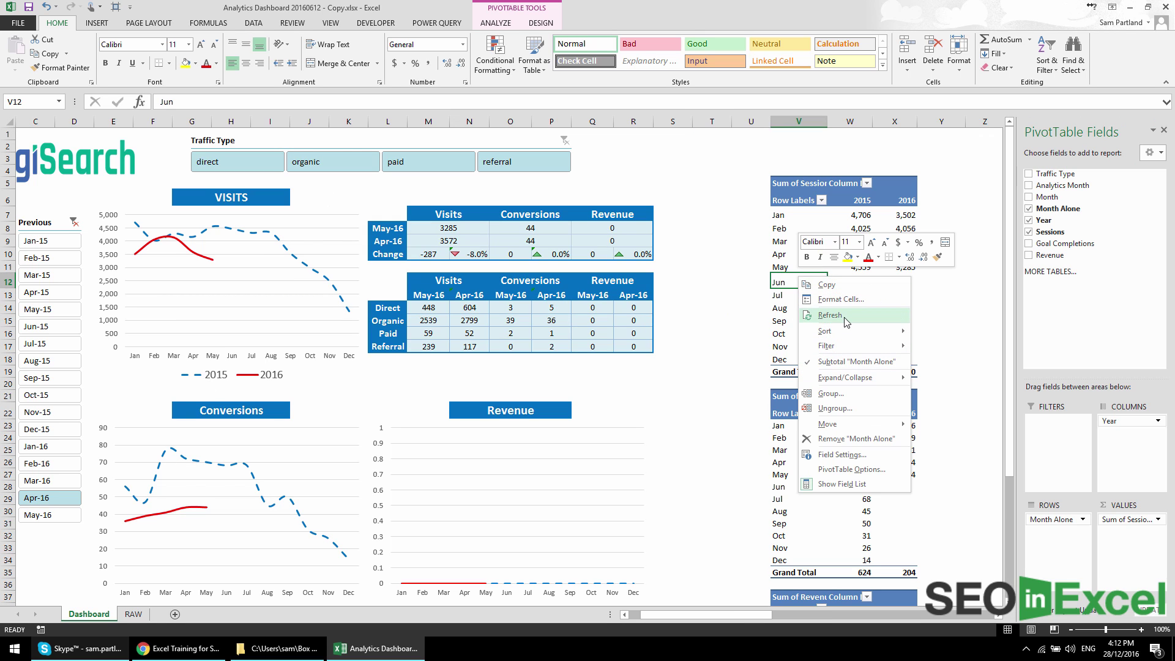
pyautogui.click(830, 314)
pyautogui.click(742, 271)
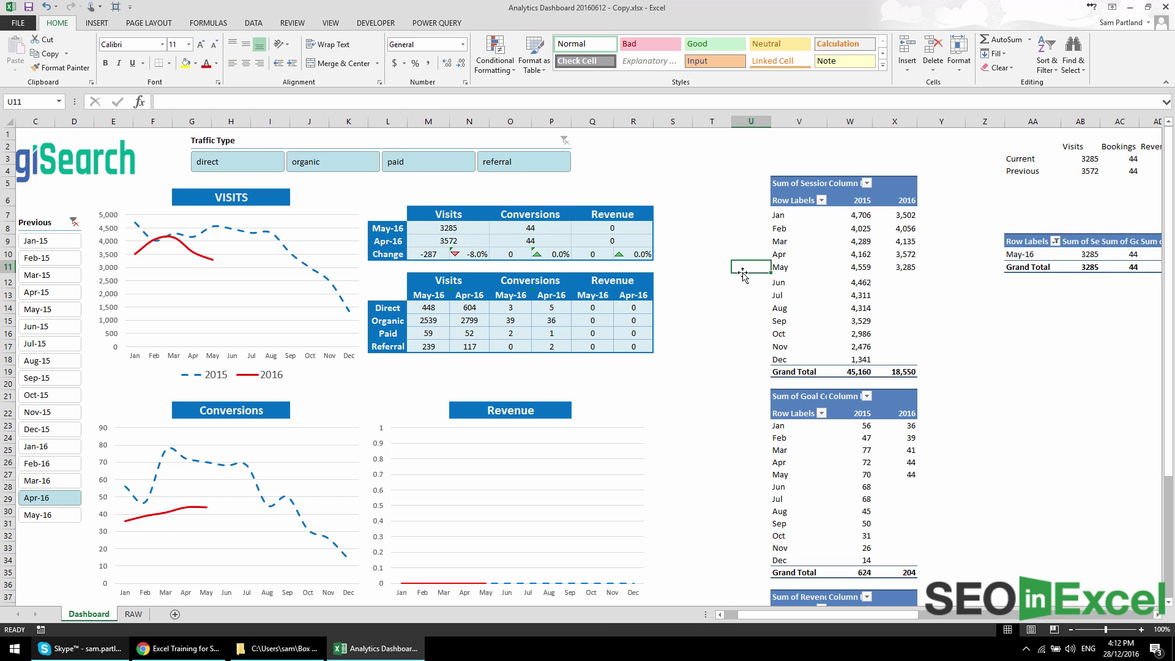
pyautogui.moveTo(834, 621); pyautogui.dragTo(789, 615)
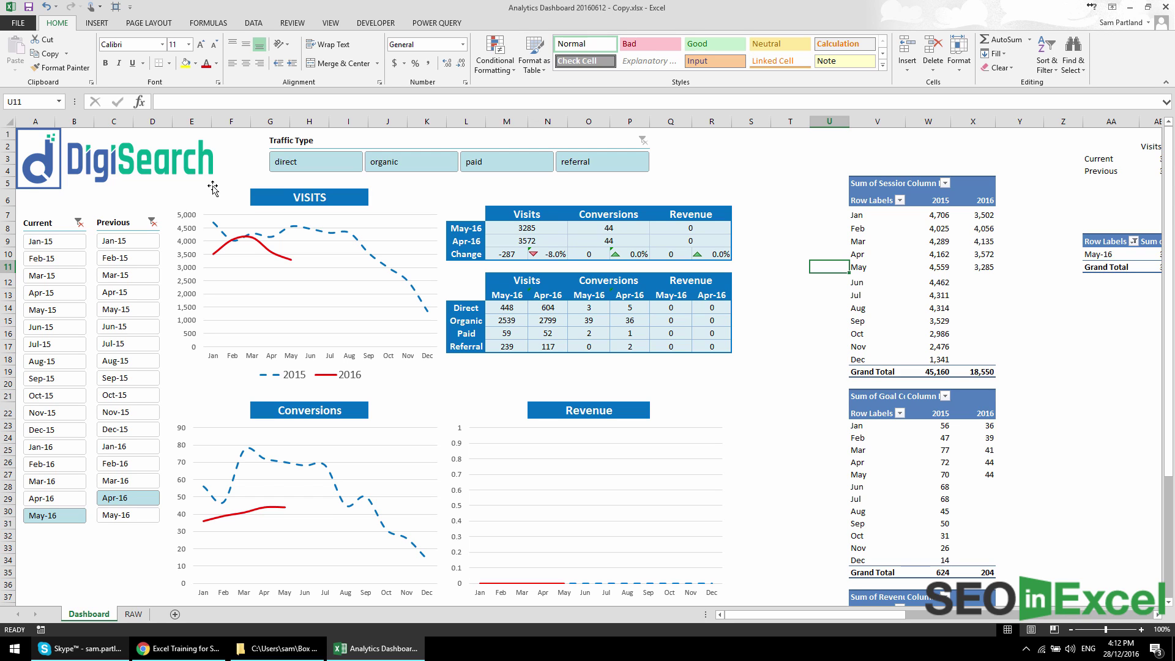
# Step: Review the Traffic Type slicer's report connections and close them unchanged
pyautogui.rightClick(308, 148)
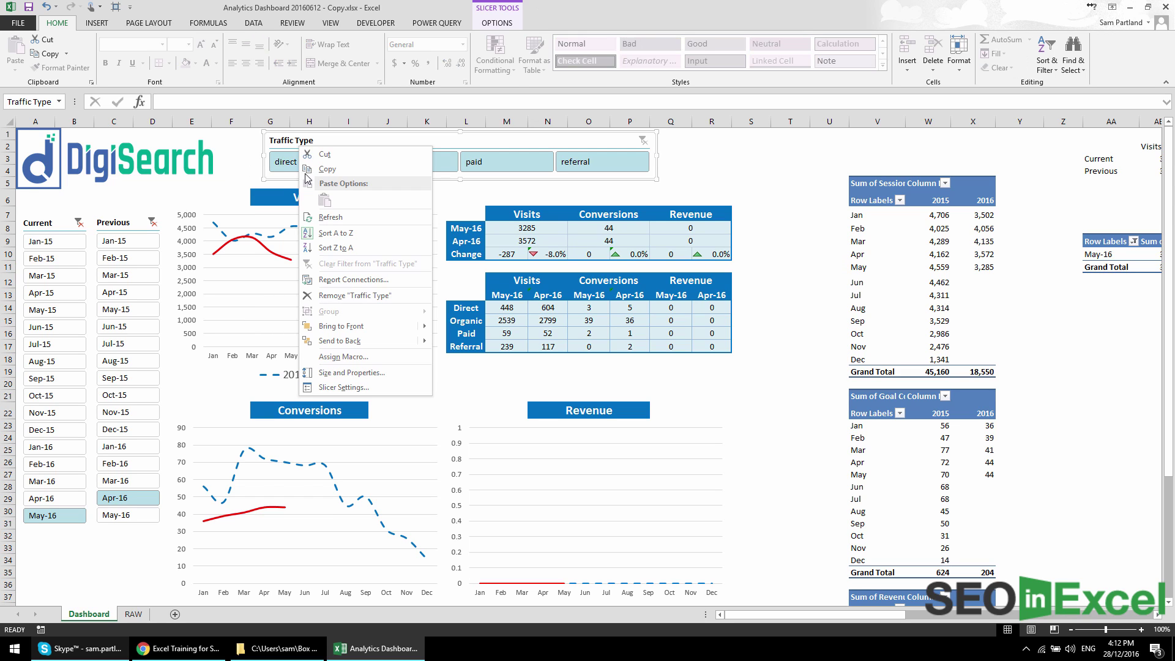
pyautogui.click(345, 283)
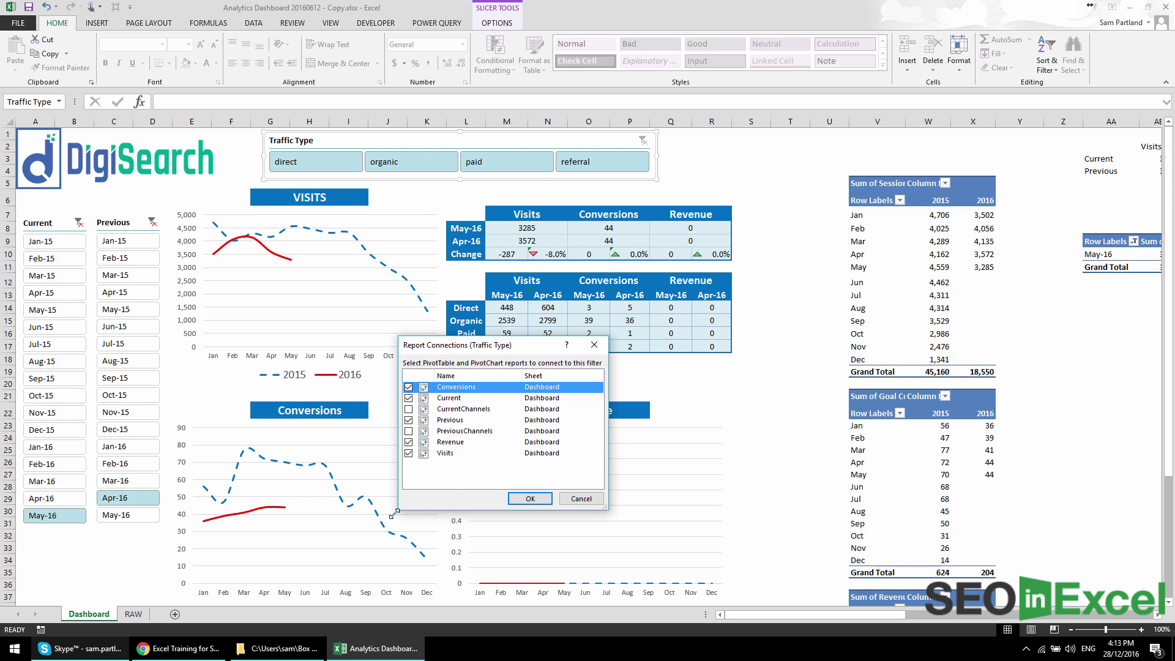
pyautogui.click(579, 499)
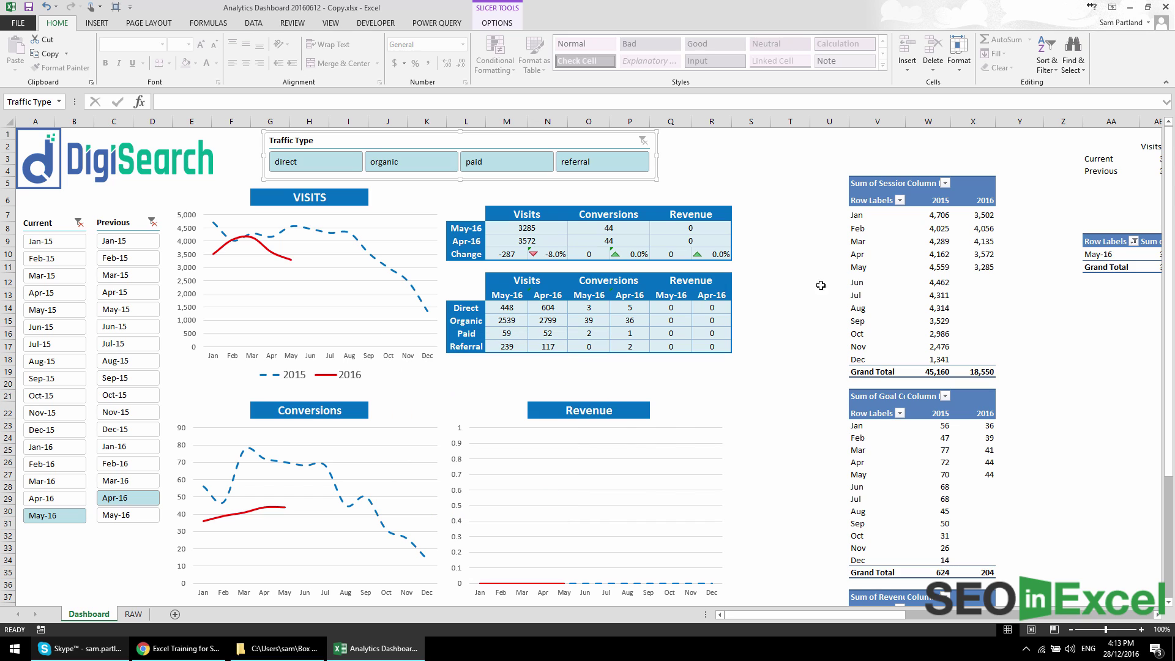
pyautogui.click(789, 233)
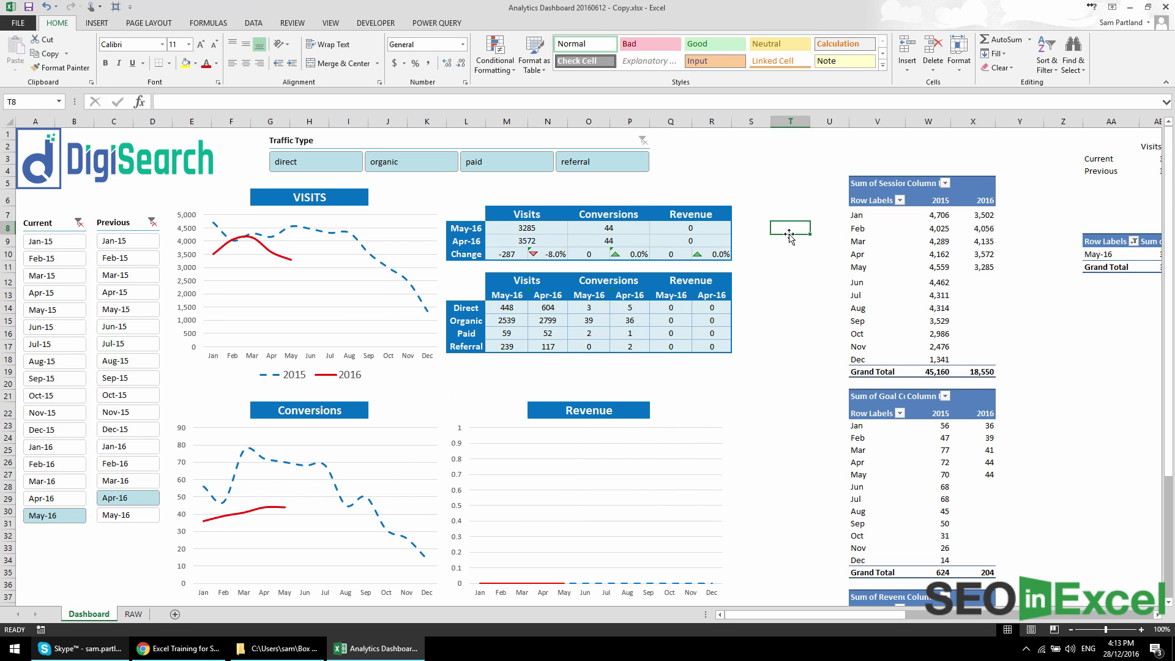